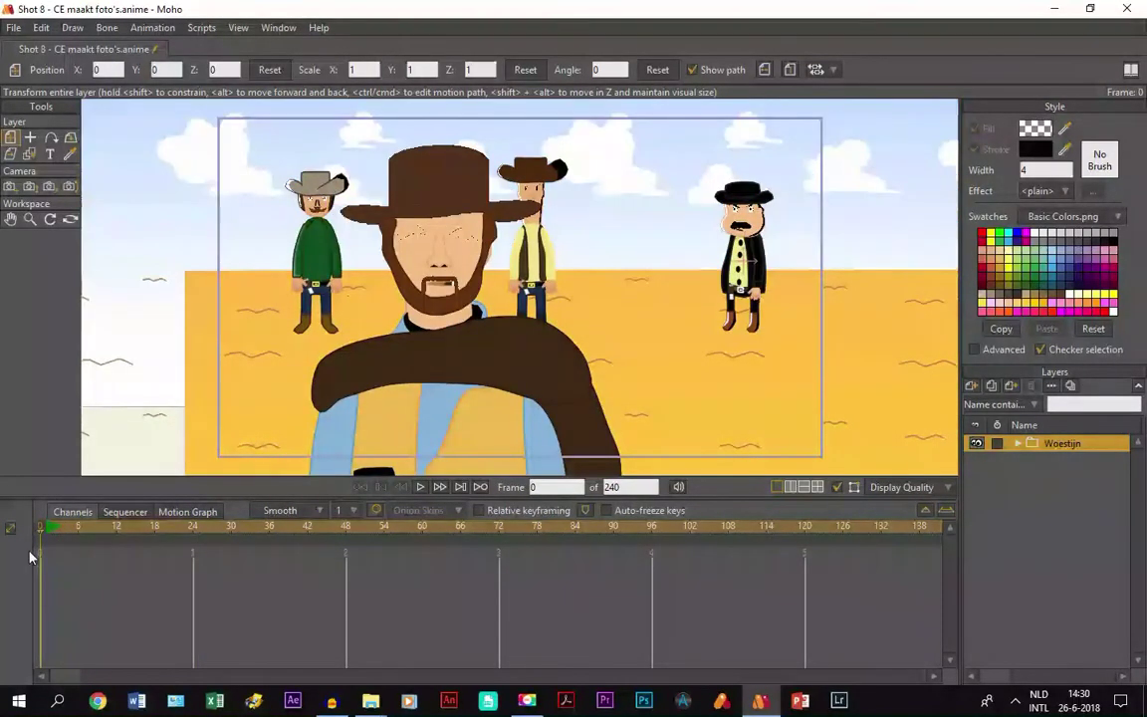
# - Examine the layers inside the Woestijn group, including the Flits keyframes and the Clint Eastwood sub-layer Voor
pyautogui.click(1019, 444)
pyautogui.click(1040, 512)
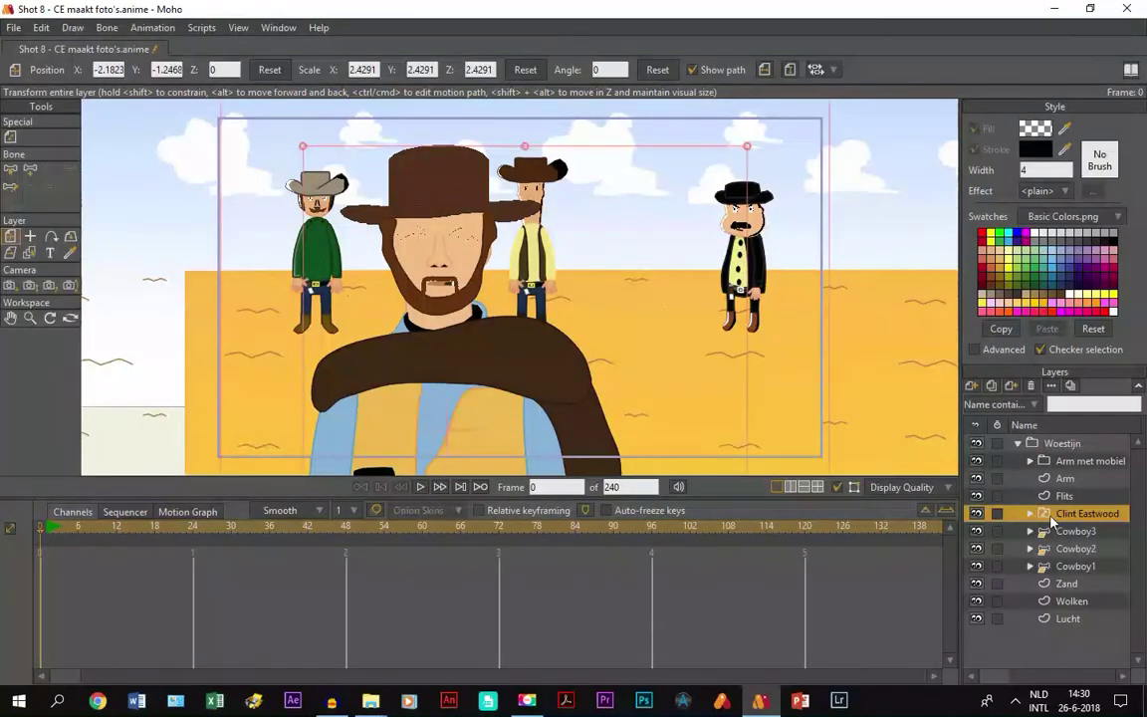
pyautogui.click(1049, 496)
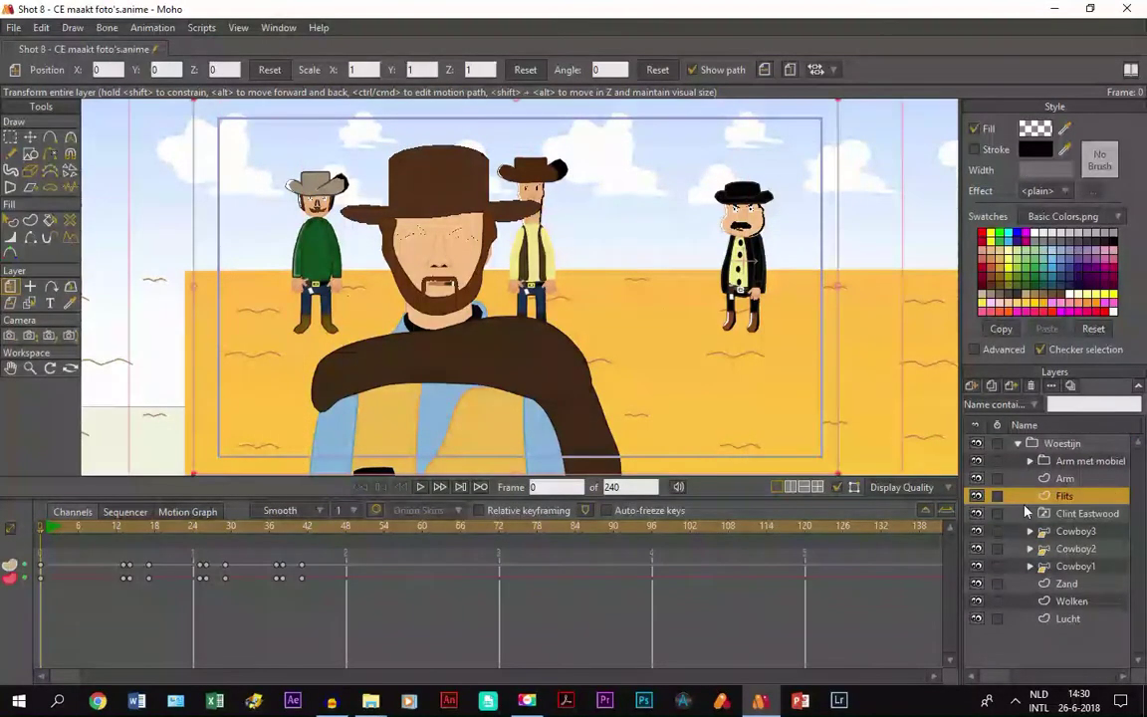
pyautogui.click(1031, 514)
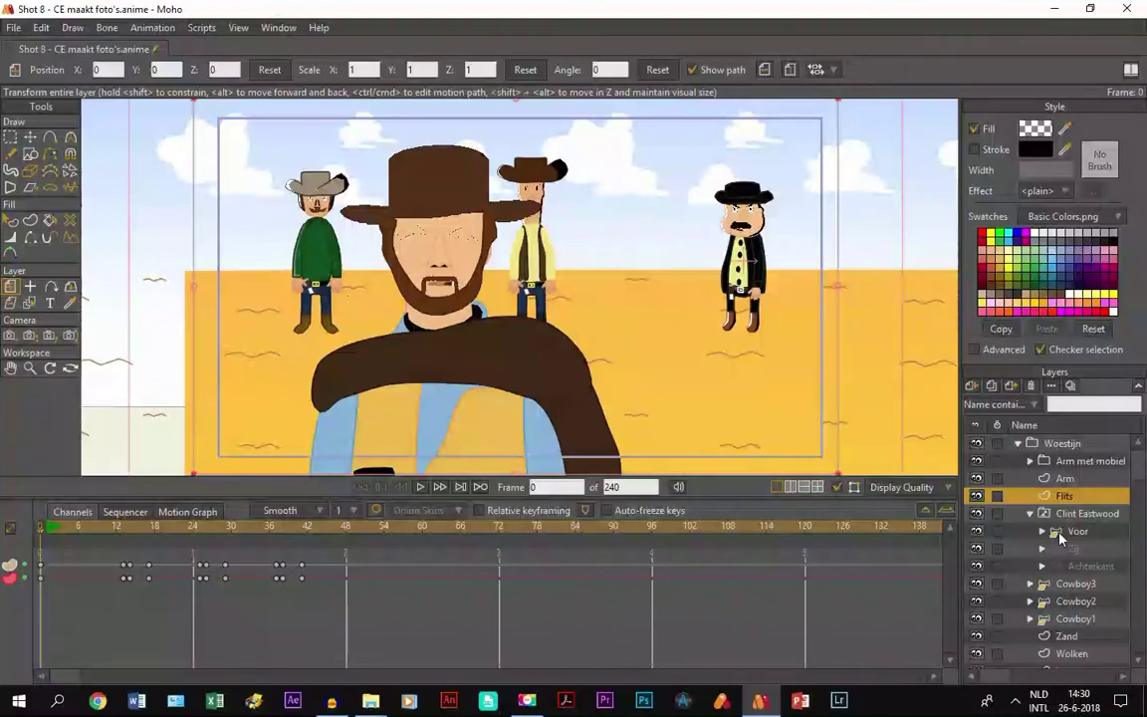
pyautogui.click(1051, 534)
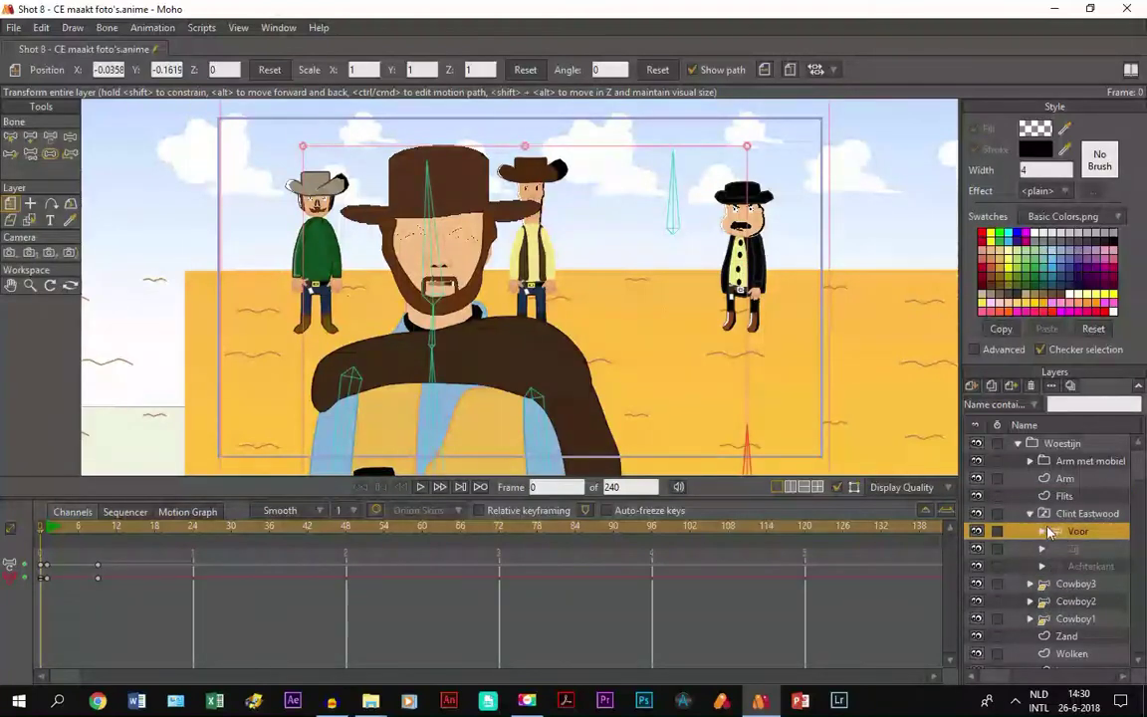
pyautogui.click(1031, 514)
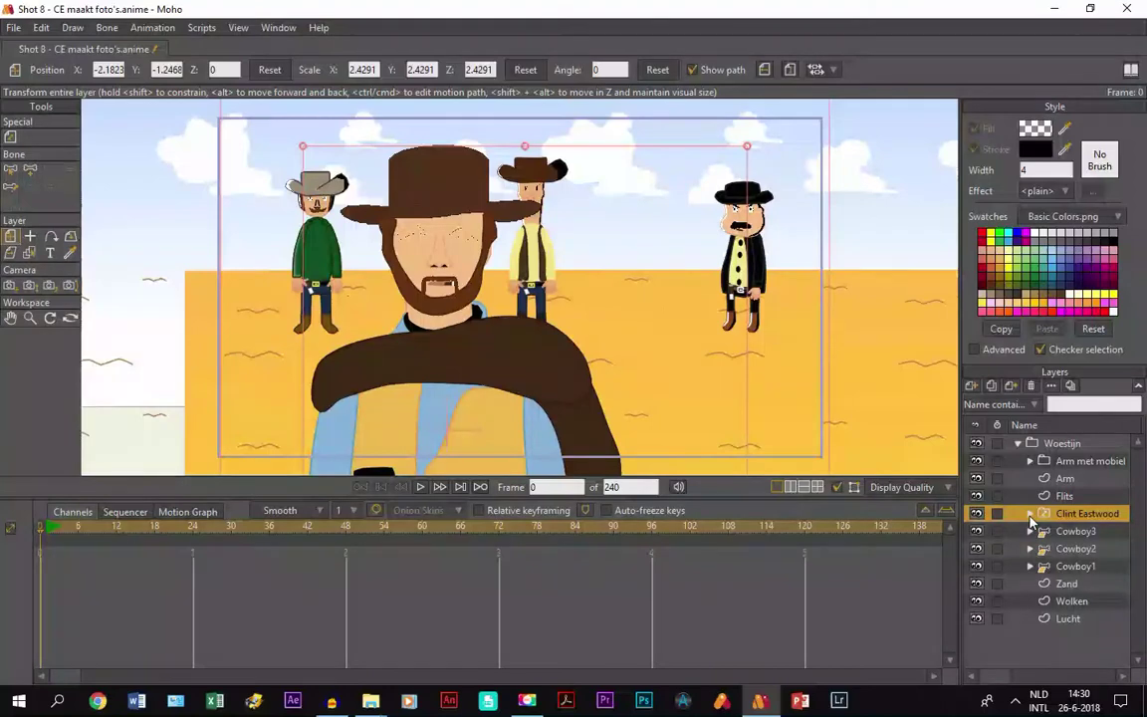
pyautogui.click(1031, 514)
pyautogui.click(1082, 533)
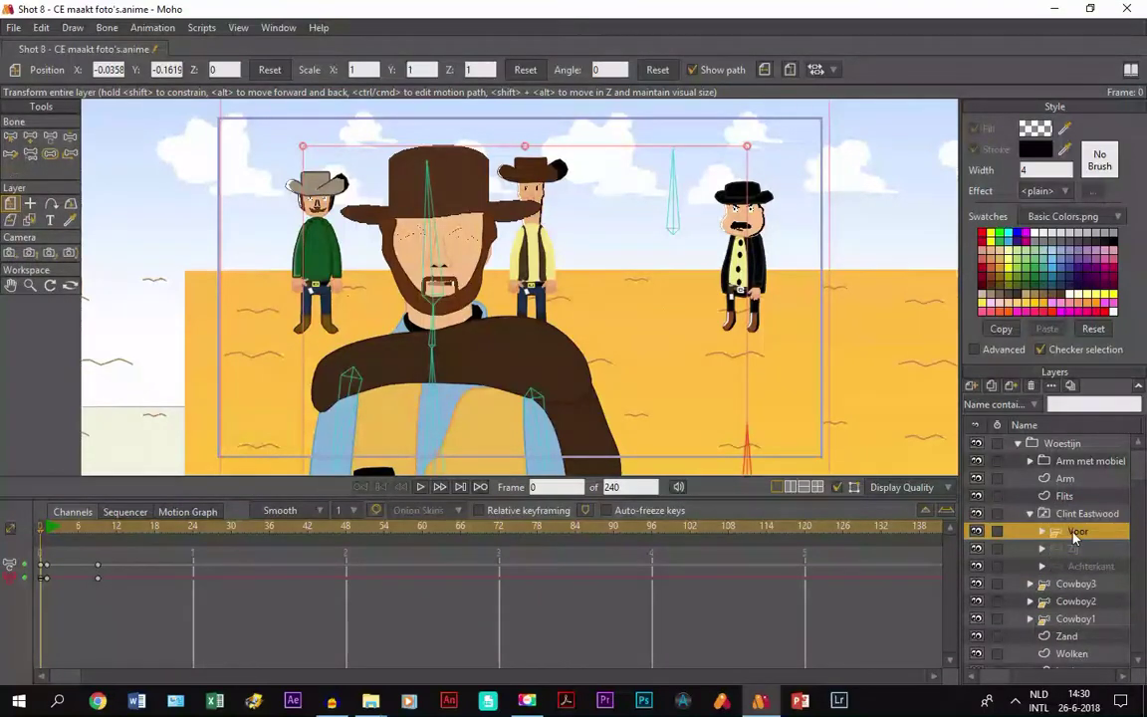
pyautogui.click(1031, 514)
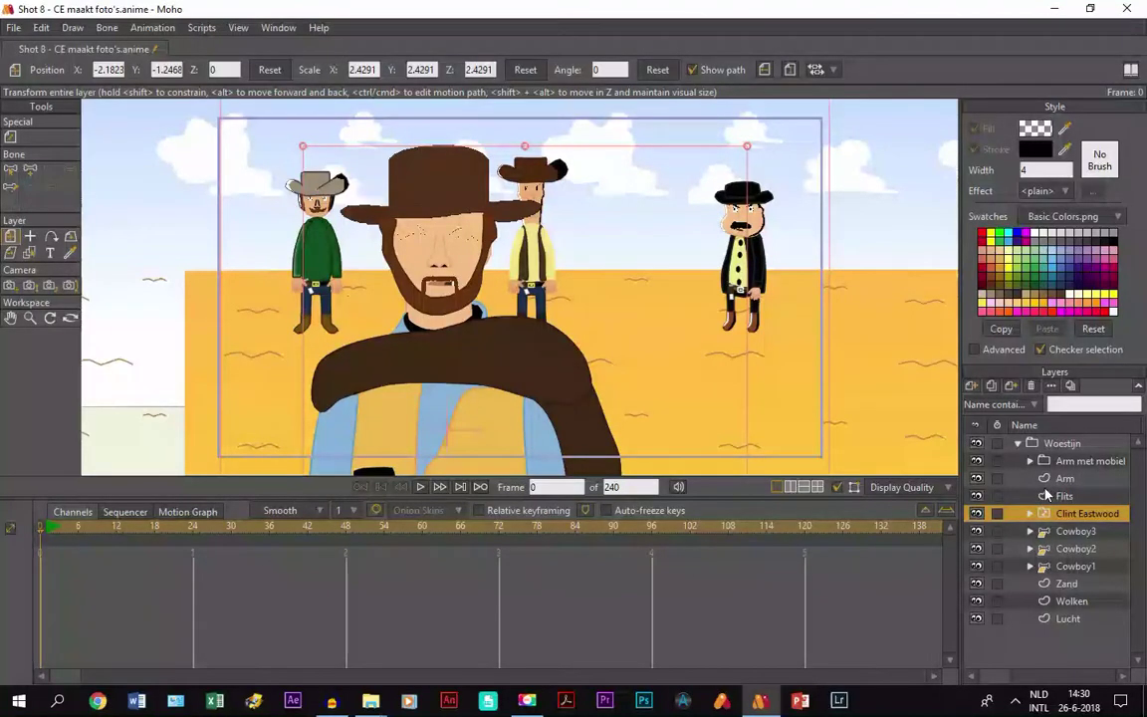
pyautogui.click(1046, 495)
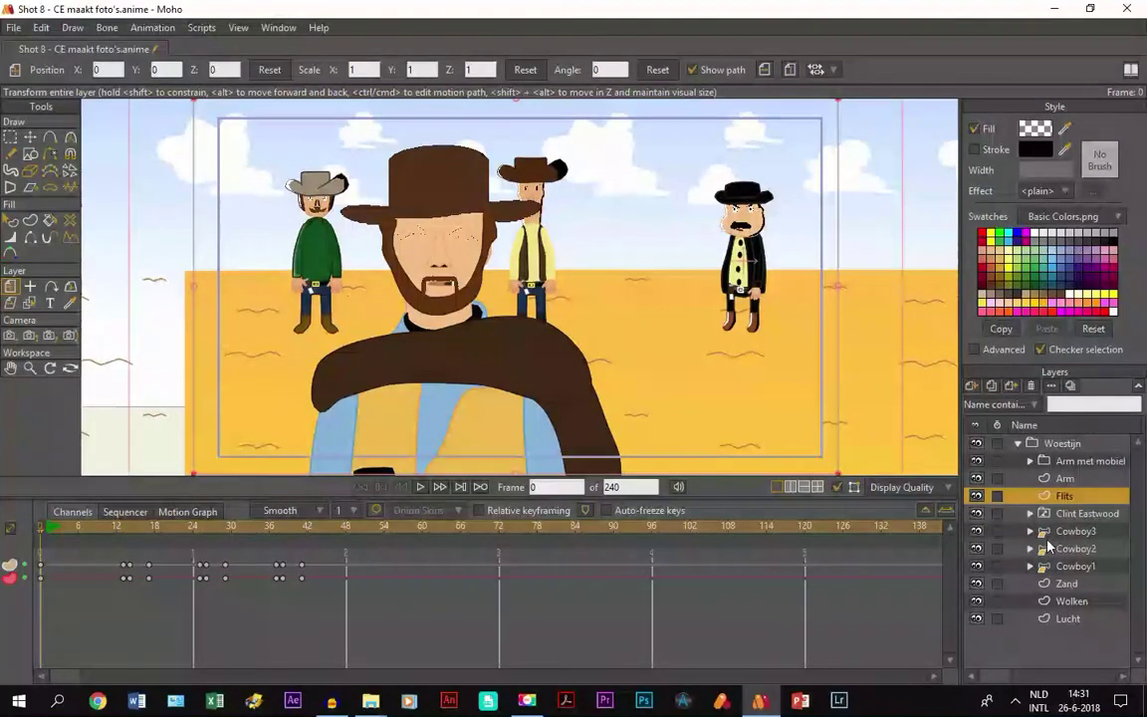
pyautogui.click(1054, 444)
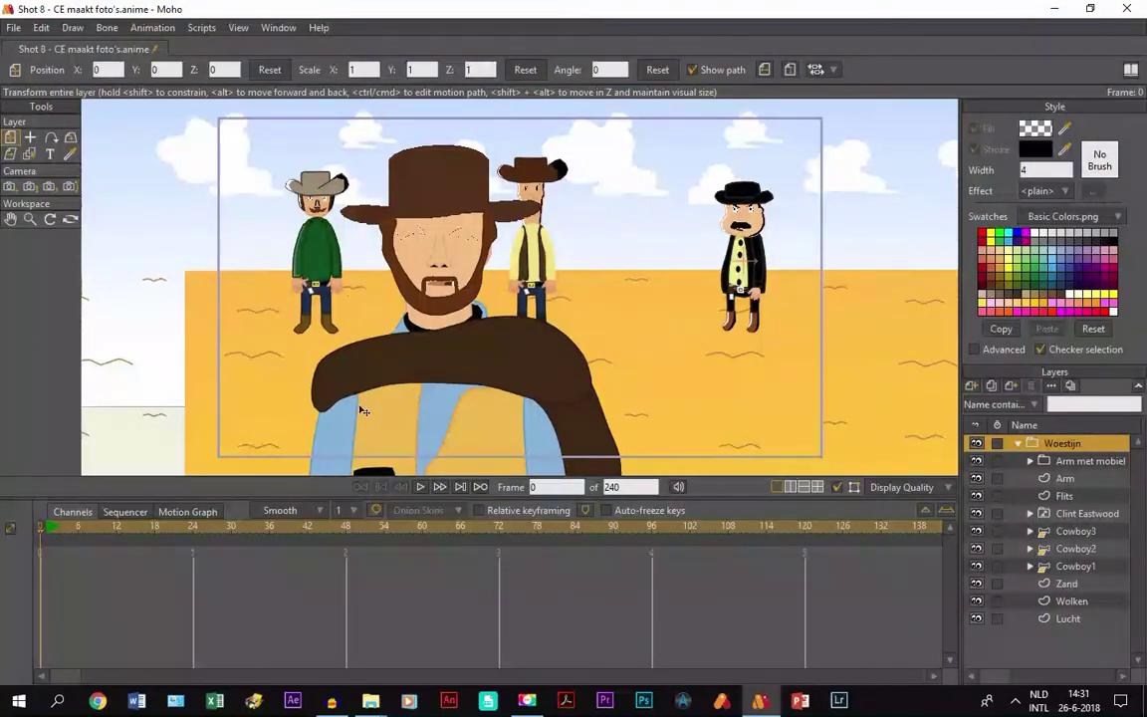
# - Collapse the Woestijn group and clear the animation from the entire document
pyautogui.click(1021, 444)
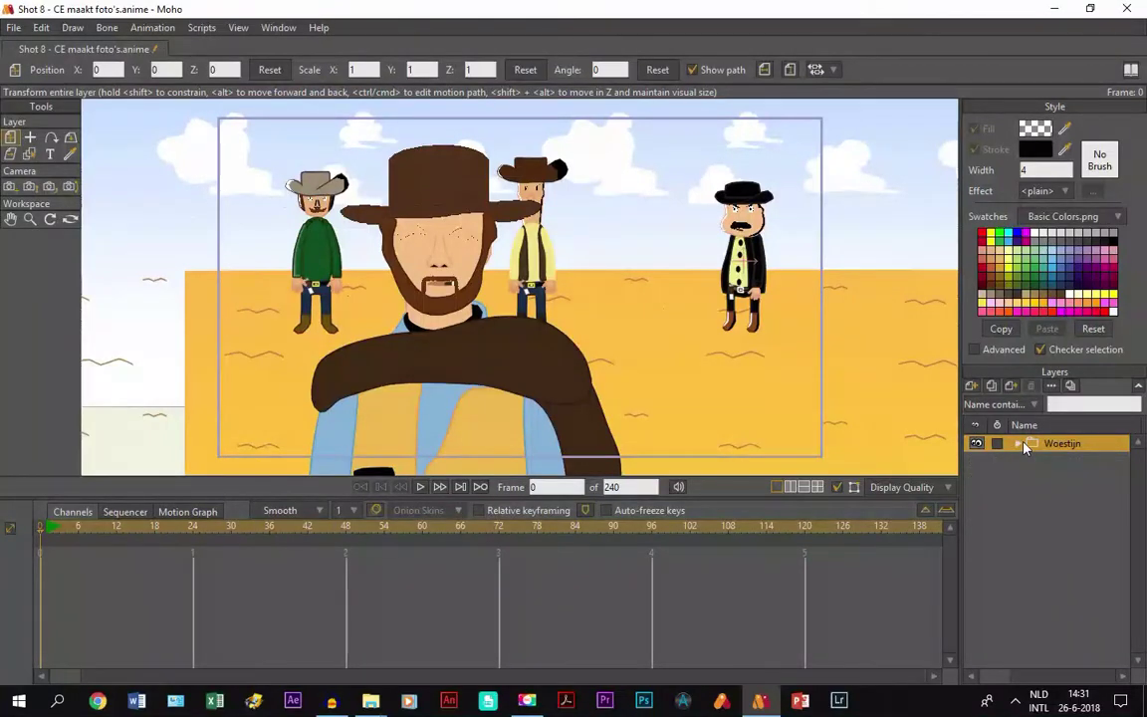
pyautogui.click(1021, 444)
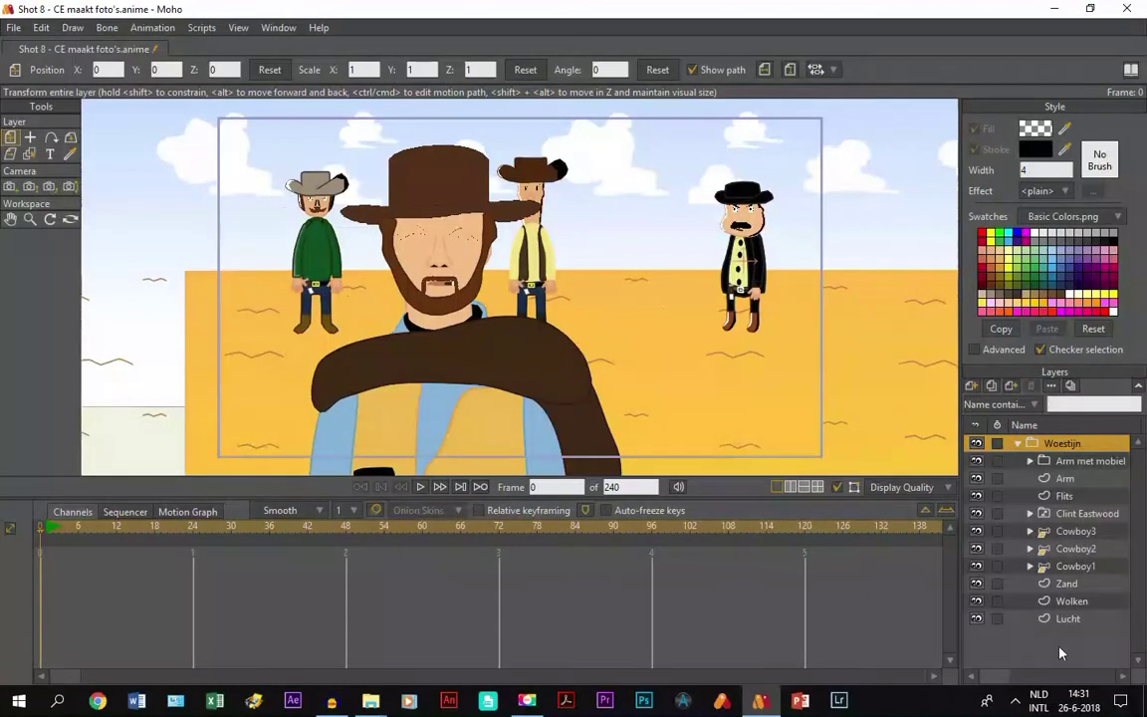
pyautogui.click(1020, 445)
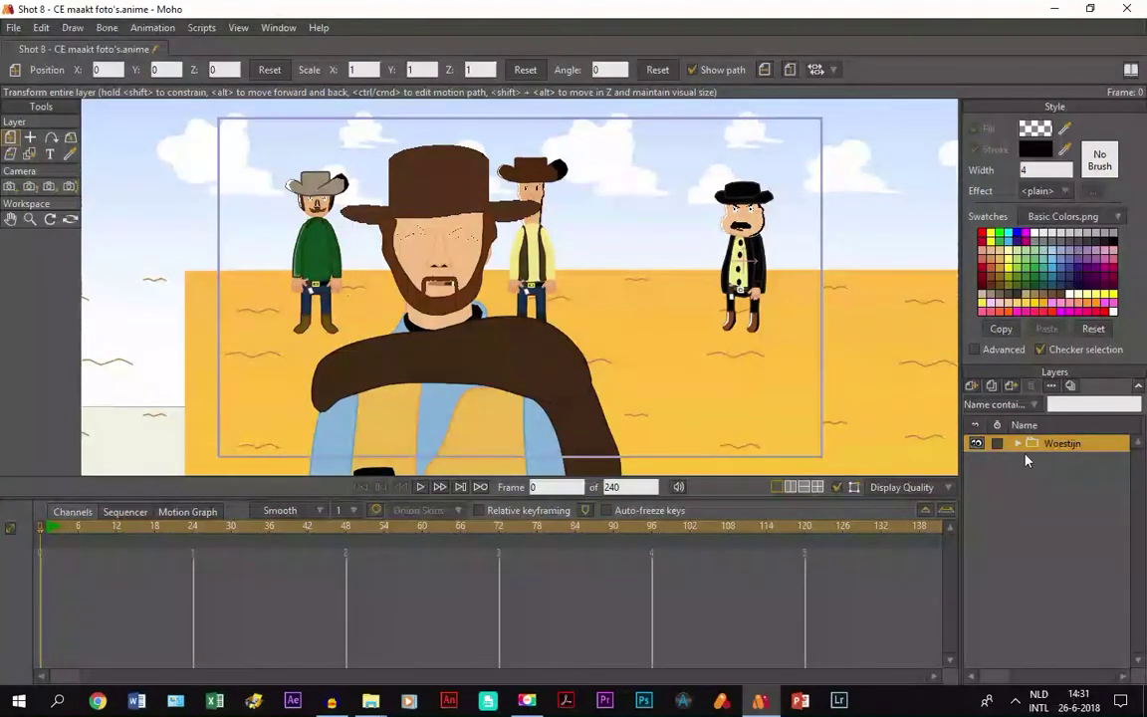
pyautogui.click(1018, 444)
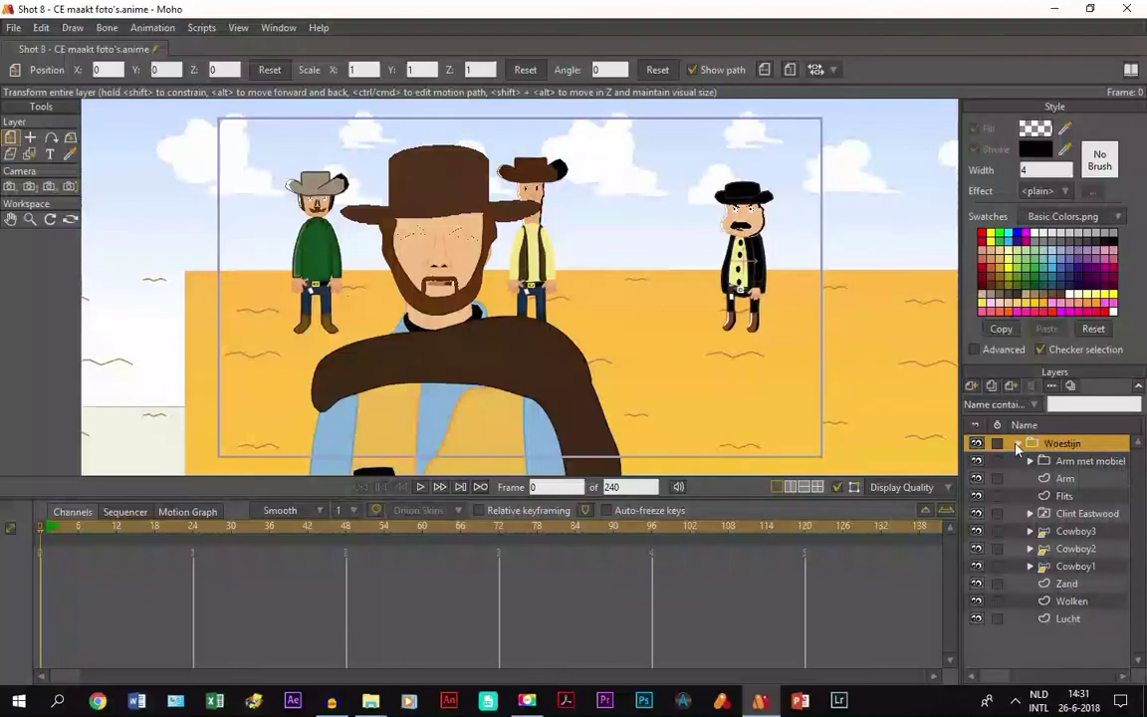
pyautogui.click(1036, 448)
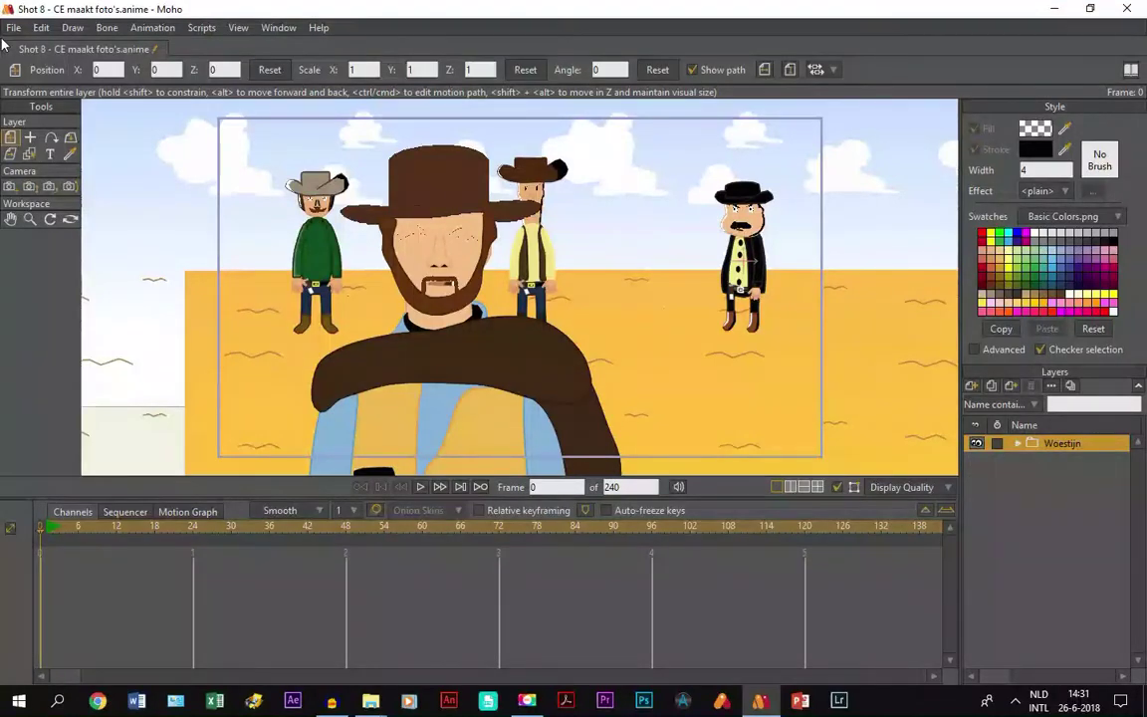
pyautogui.click(154, 28)
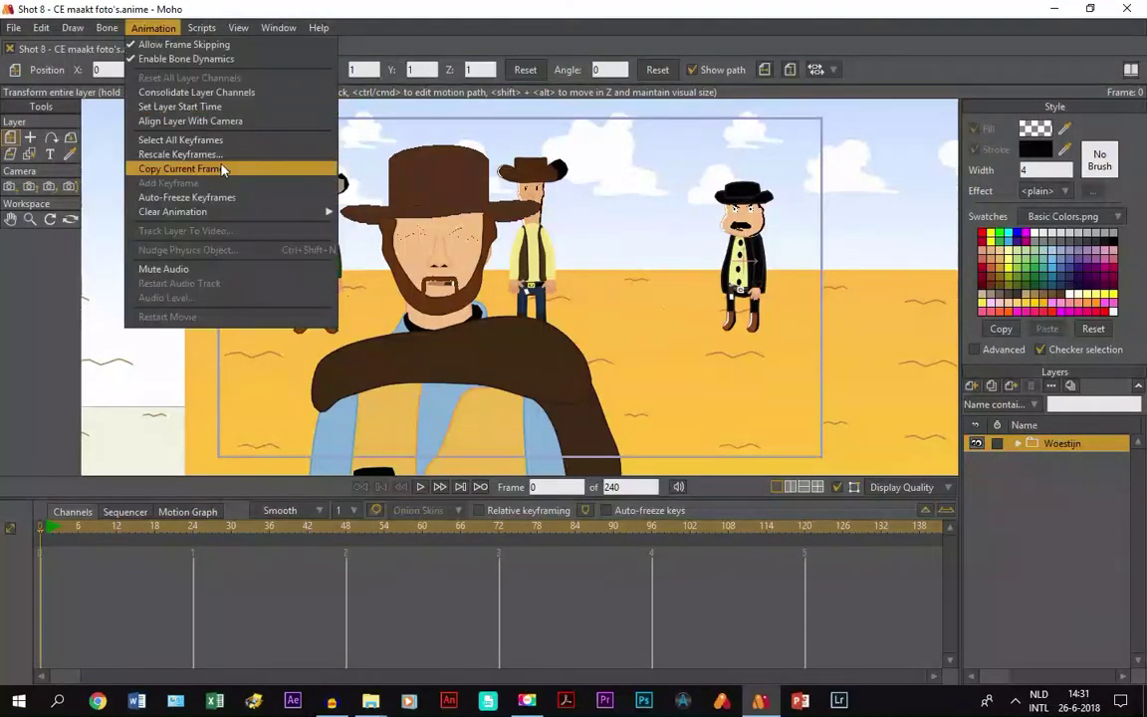
pyautogui.moveTo(243, 213)
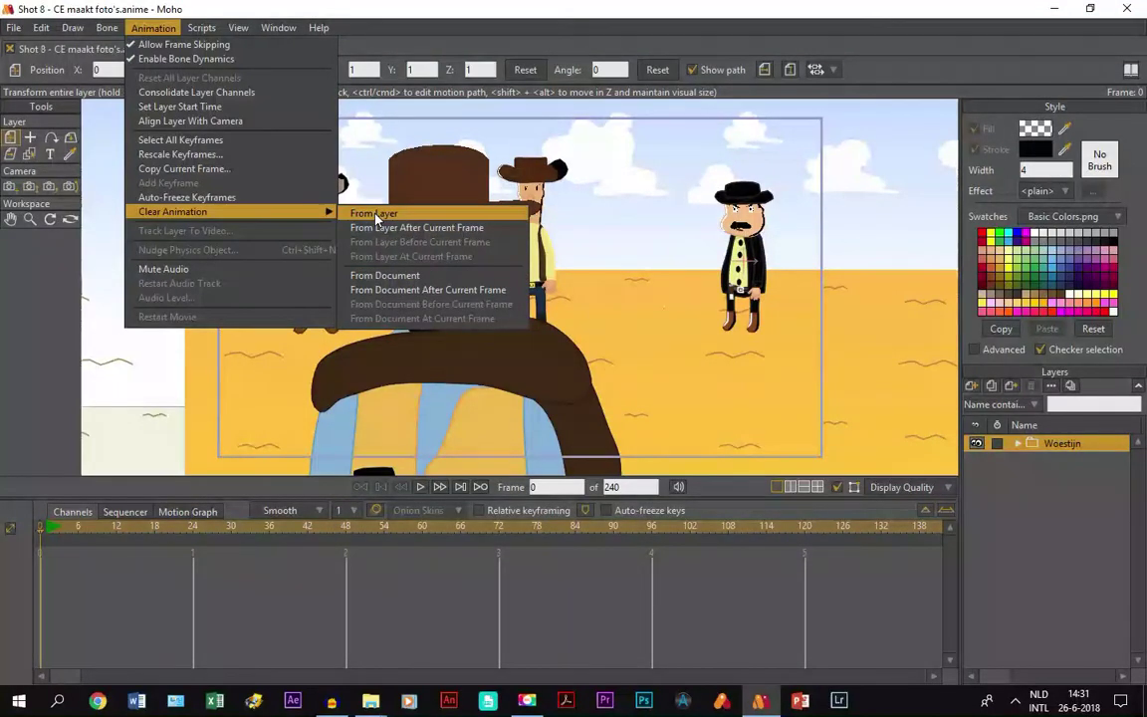
pyautogui.click(366, 283)
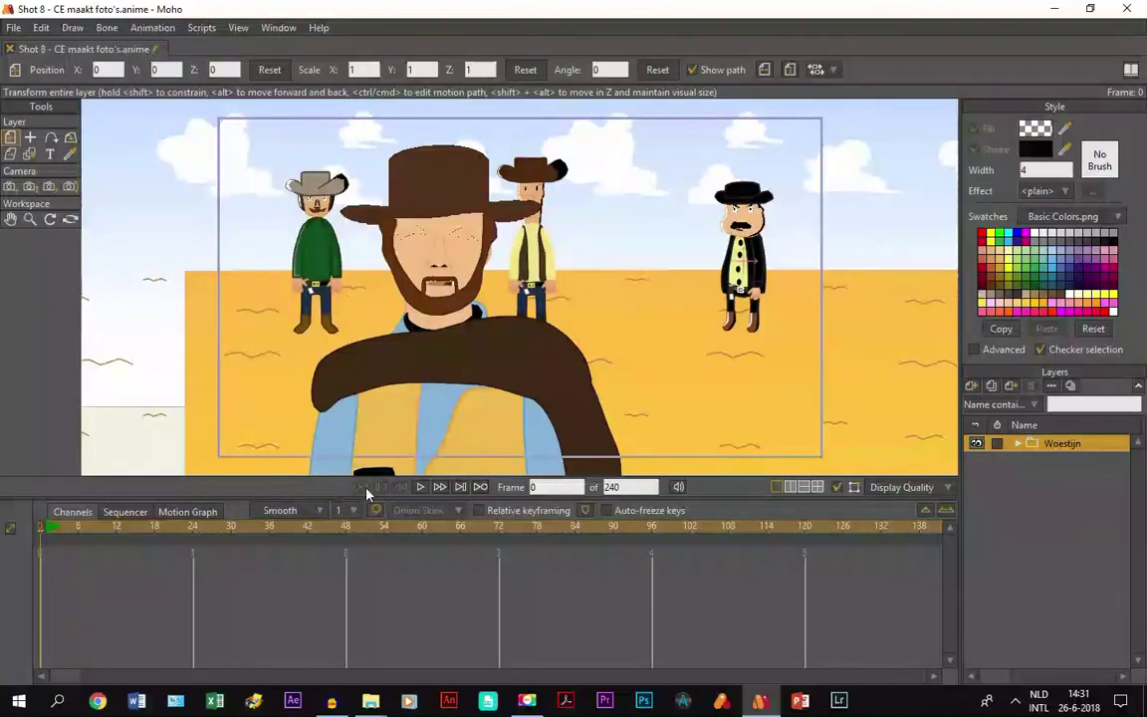
# - Play the scene briefly, check the Flits layer's timeline for keyframes, and return to frame 0
pyautogui.click(419, 487)
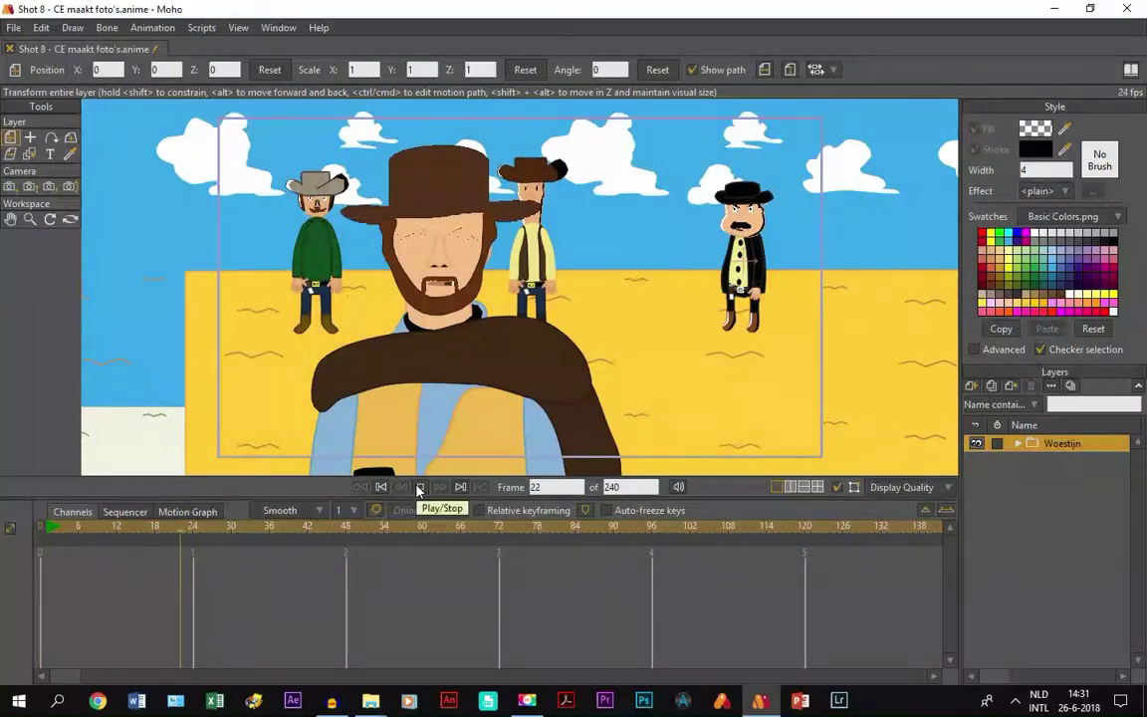
pyautogui.click(419, 487)
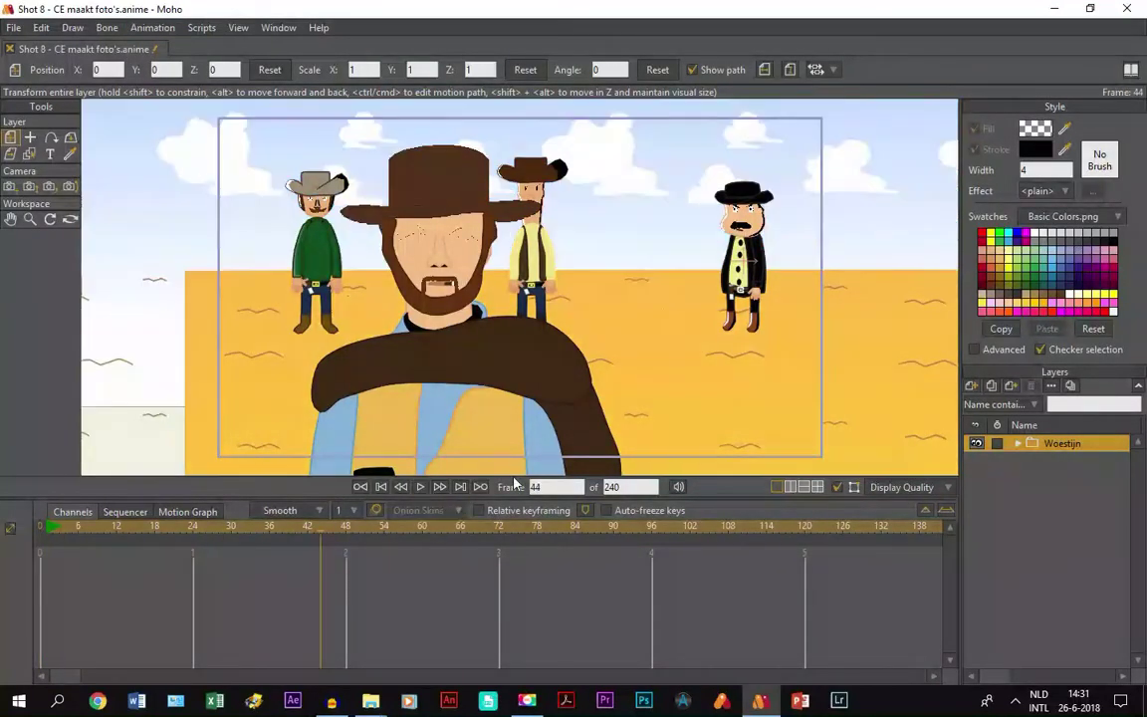
pyautogui.click(1018, 444)
pyautogui.click(1039, 495)
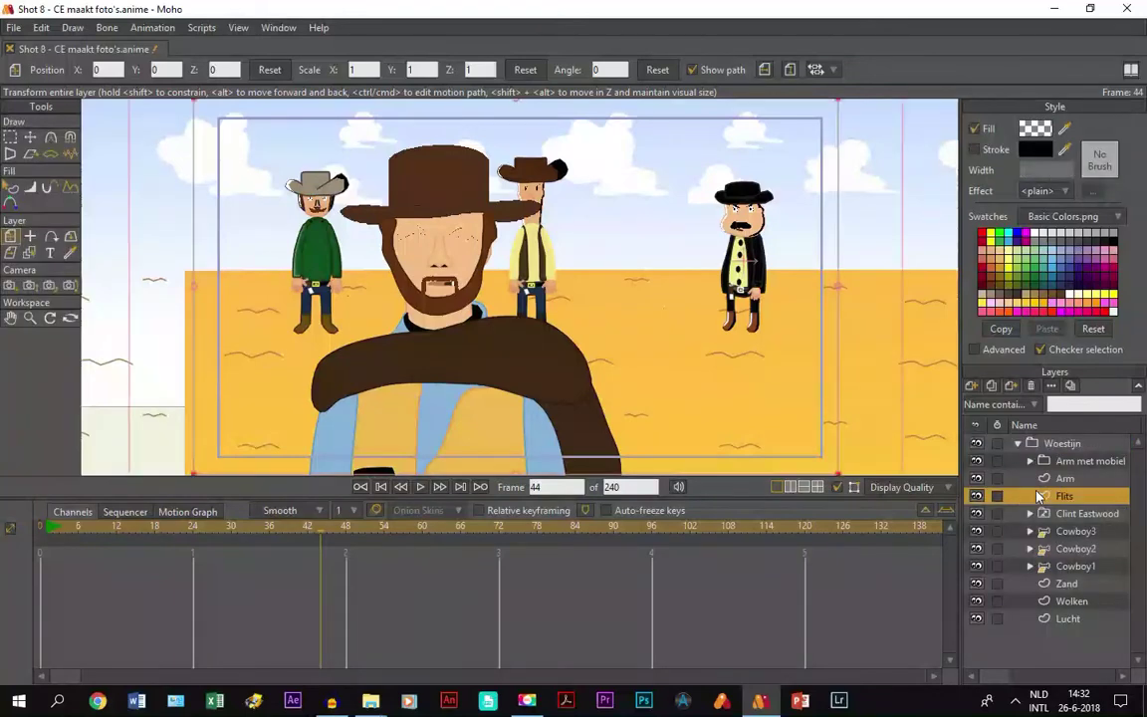
pyautogui.click(385, 487)
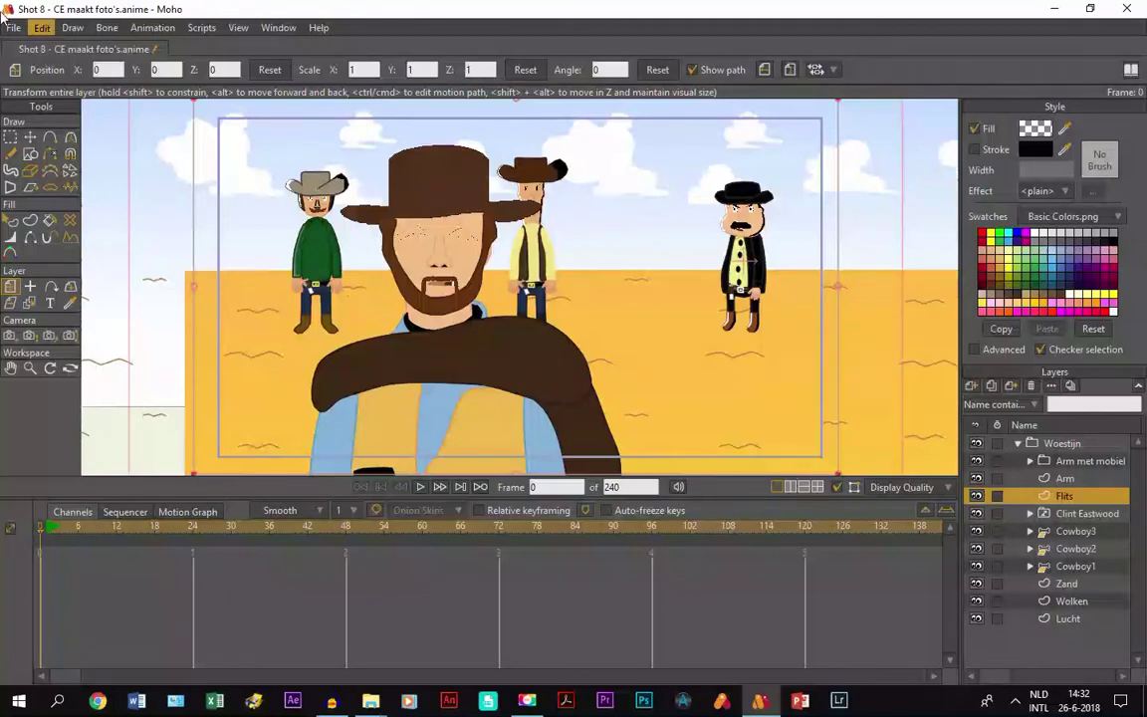
# - Undo clearing the document's animation and put the timeline at frame 0
pyautogui.click(38, 28)
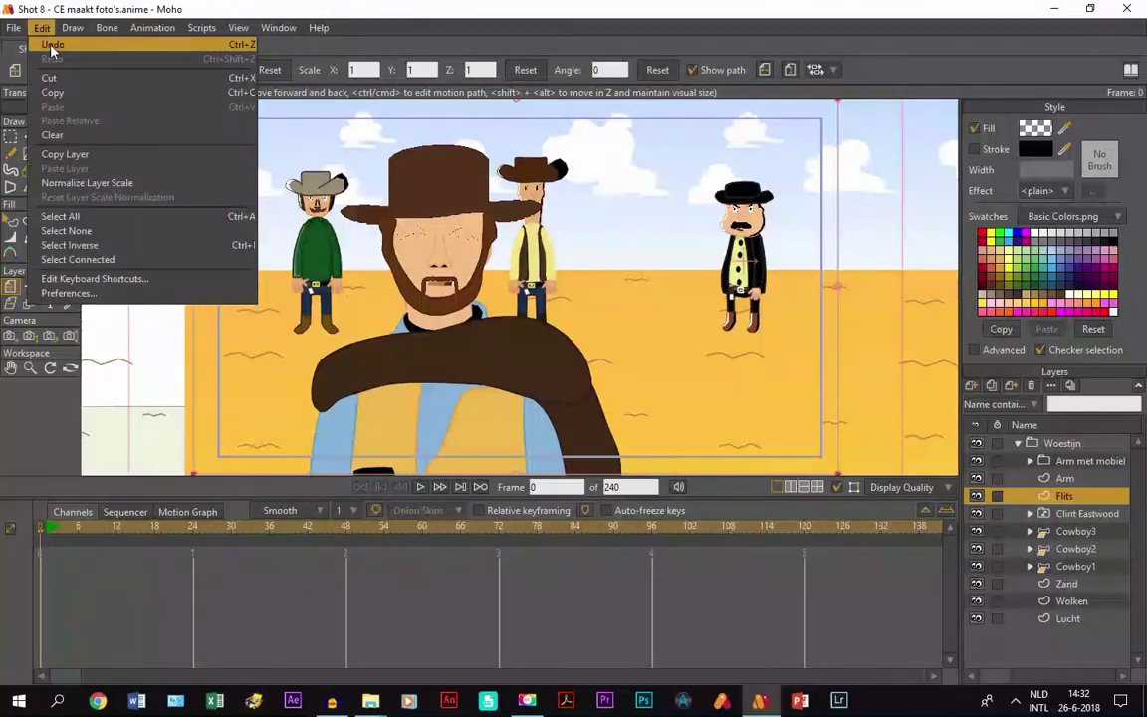
pyautogui.click(52, 46)
pyautogui.moveTo(57, 533); pyautogui.dragTo(26, 525)
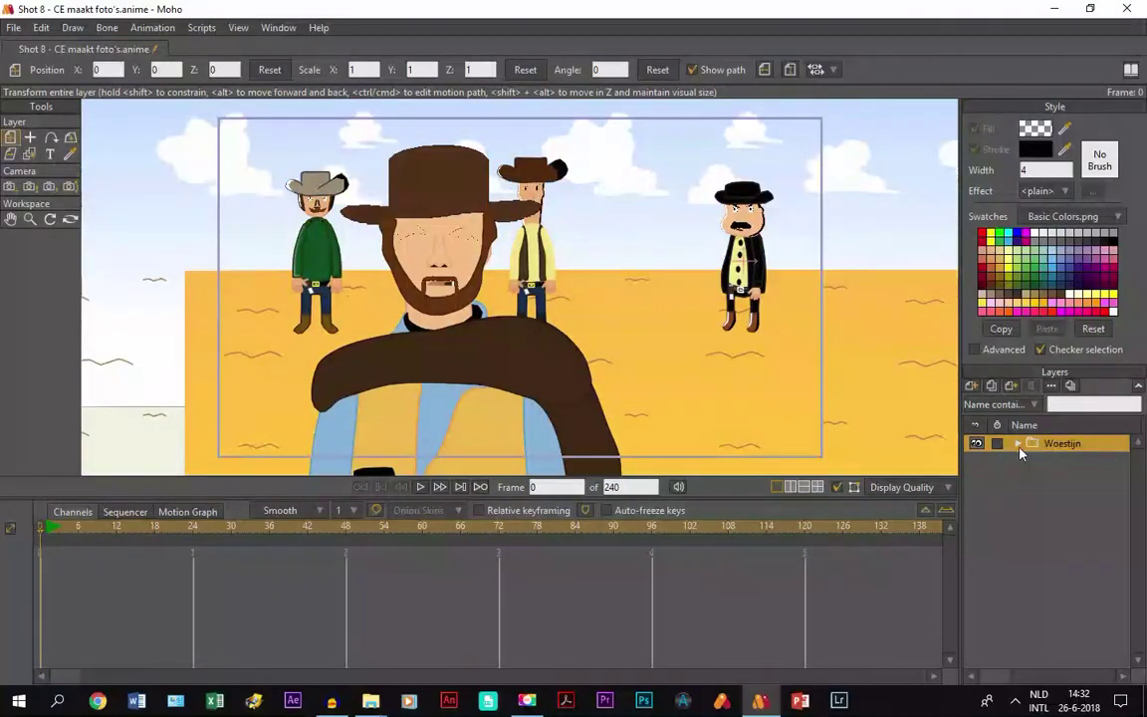
# - Examine the keyframes and sub-layers of the Cowboy3 layer inside the Woestijn group
pyautogui.click(1018, 444)
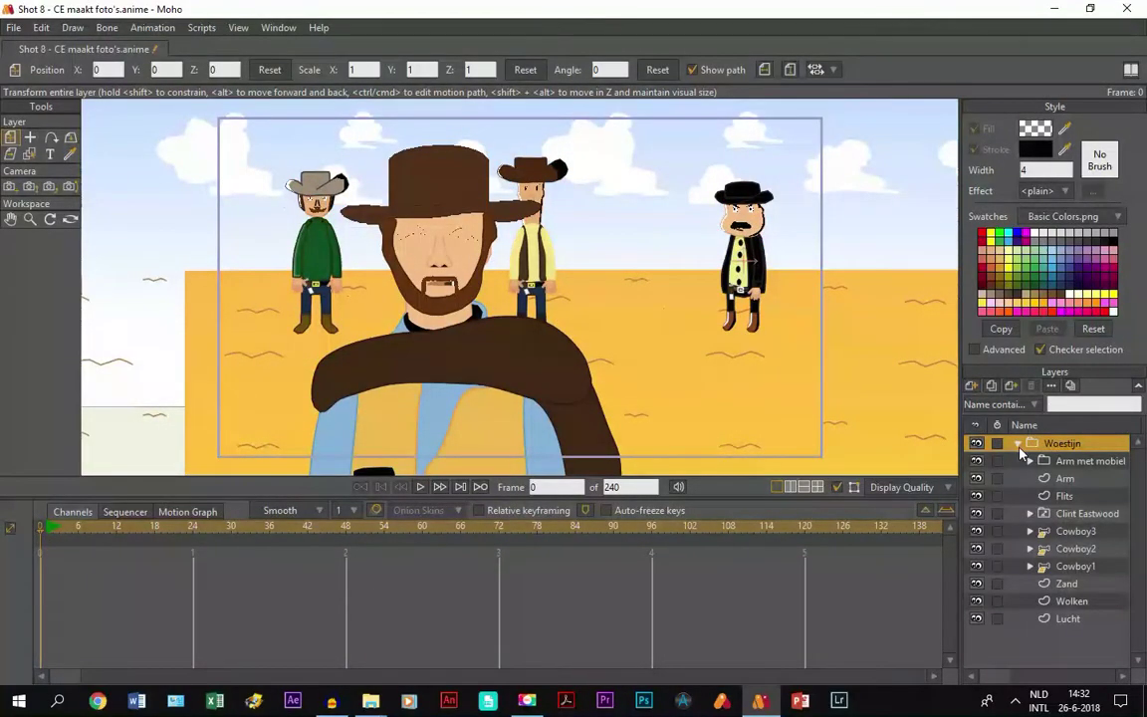
pyautogui.click(1043, 531)
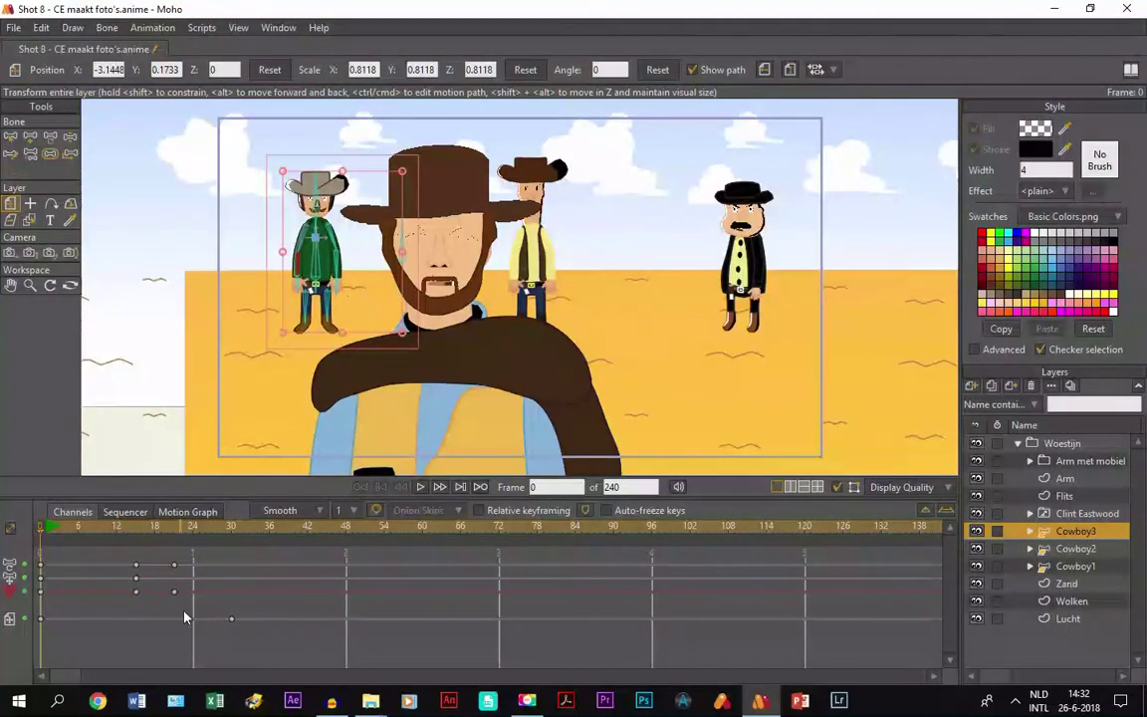
pyautogui.scroll(1, 322, 252)
pyautogui.scroll(1, 322, 252)
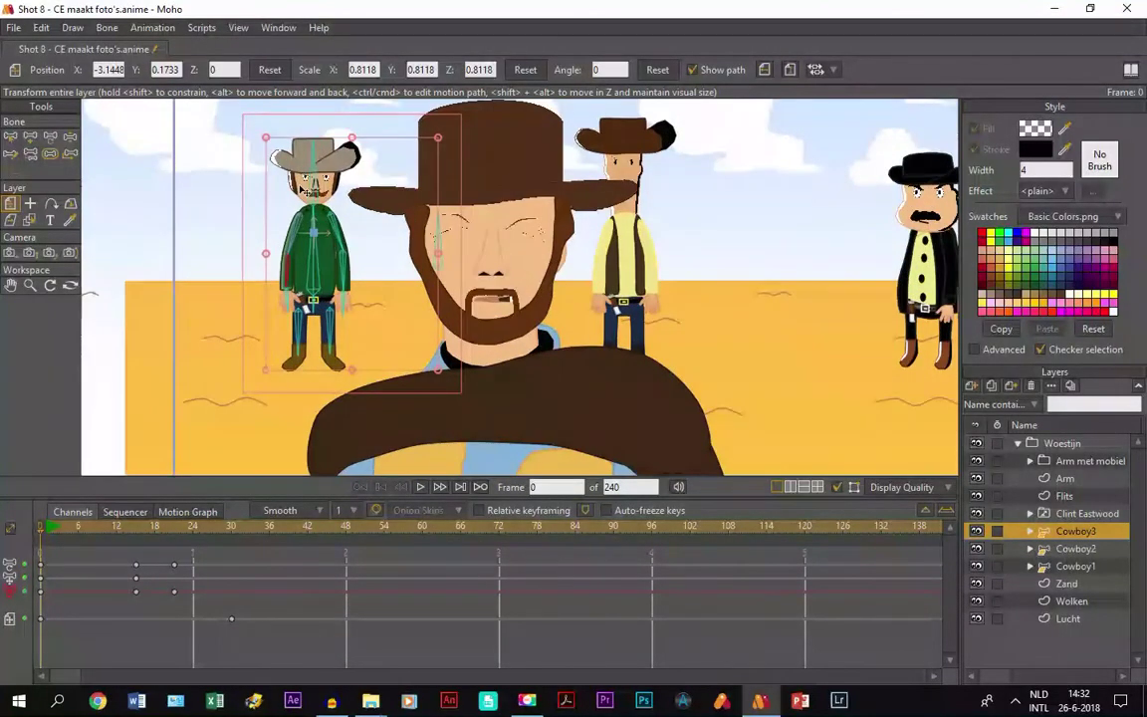
pyautogui.click(1029, 532)
pyautogui.scroll(-1, 1049, 648)
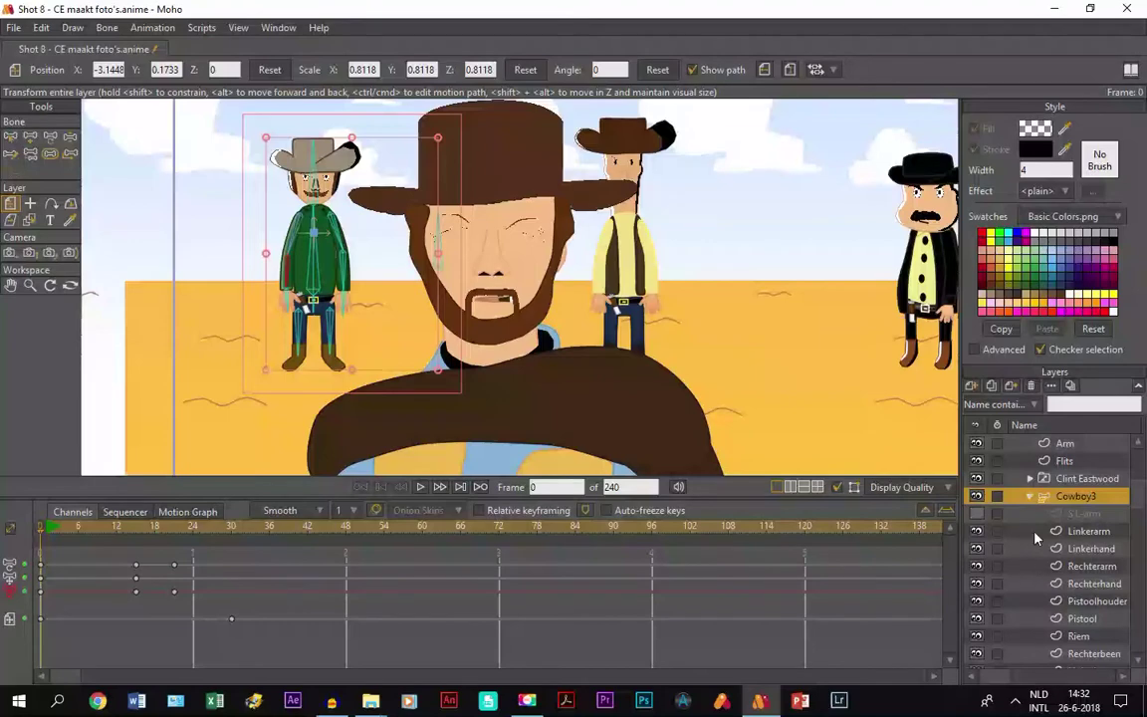
pyautogui.click(1030, 496)
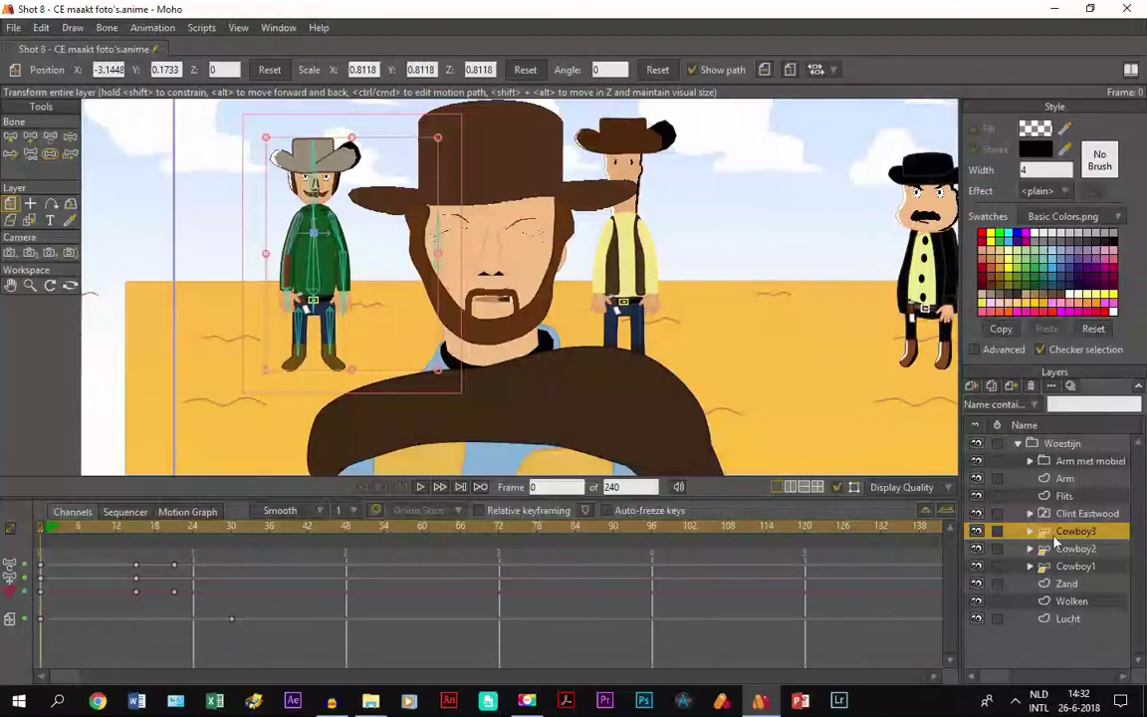
# - Clear the animation from the Cowboy3 layer, including its sub-layers
pyautogui.click(157, 28)
pyautogui.moveTo(193, 212)
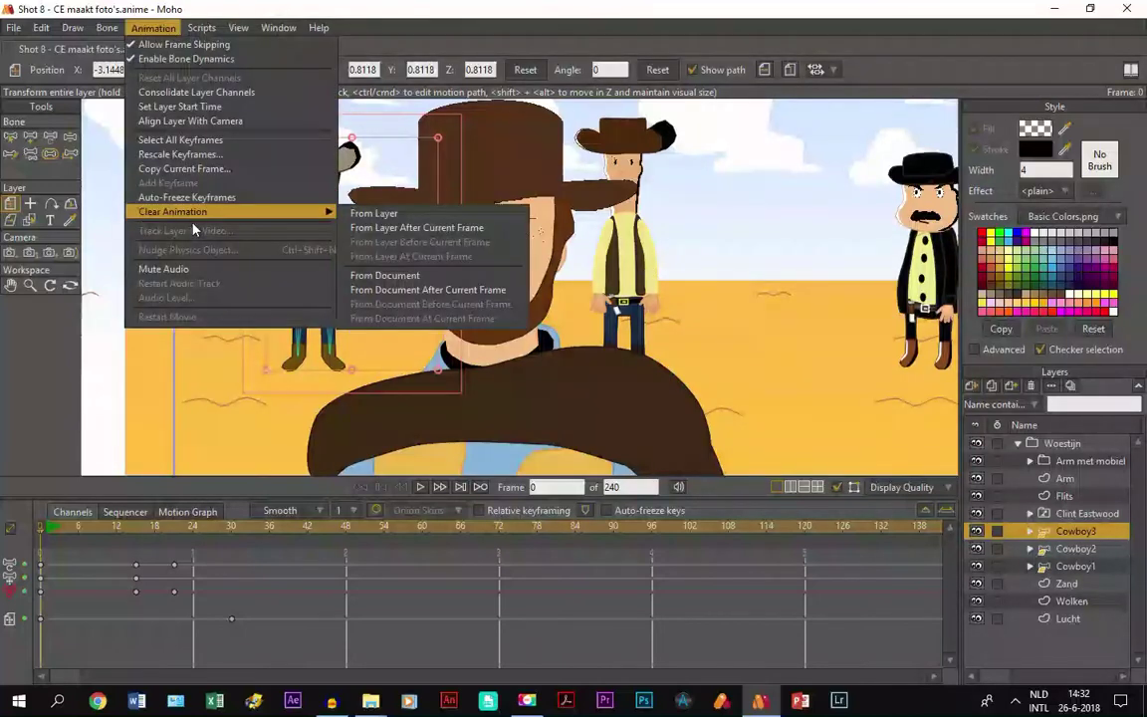
pyautogui.click(385, 215)
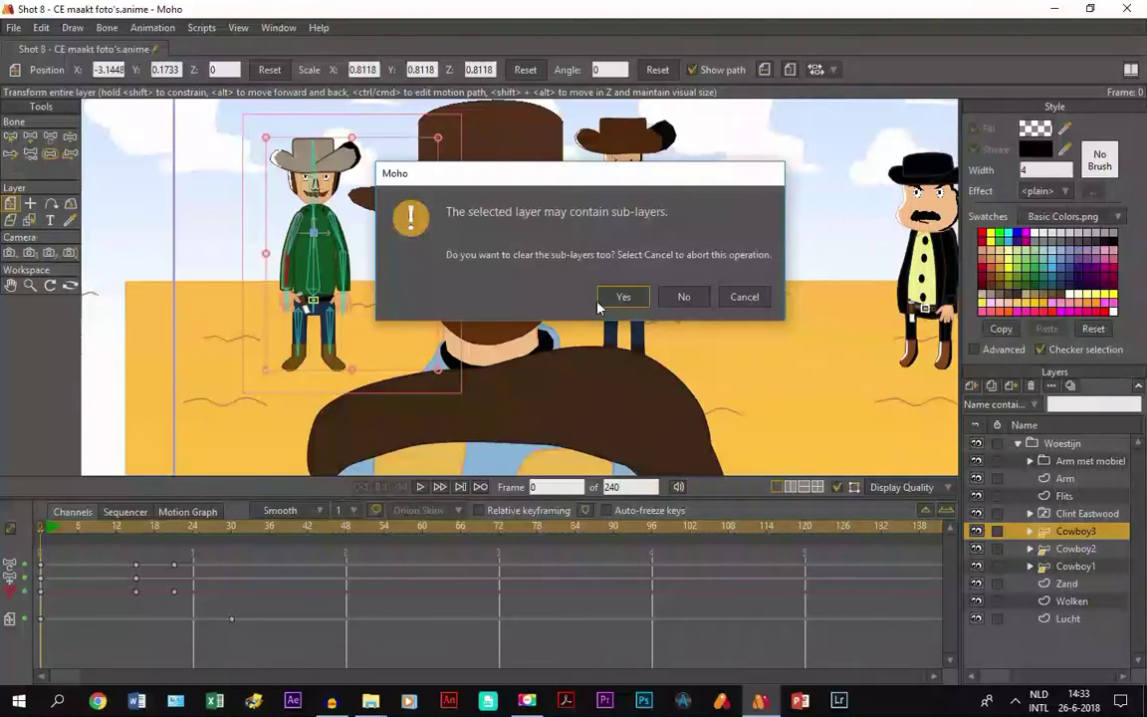
pyautogui.click(930, 485)
pyautogui.click(607, 302)
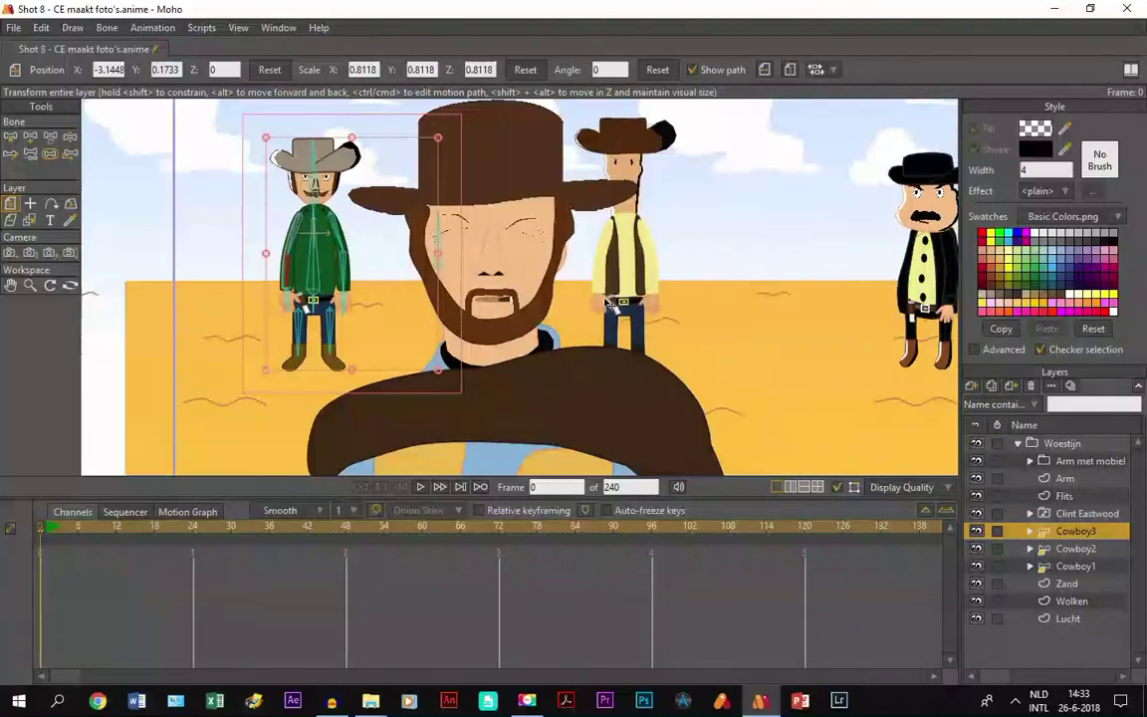
# - Scrub the timeline to about frame 43 to check the cowboys' movement, and return to frame 0
pyautogui.moveTo(149, 539); pyautogui.dragTo(315, 533)
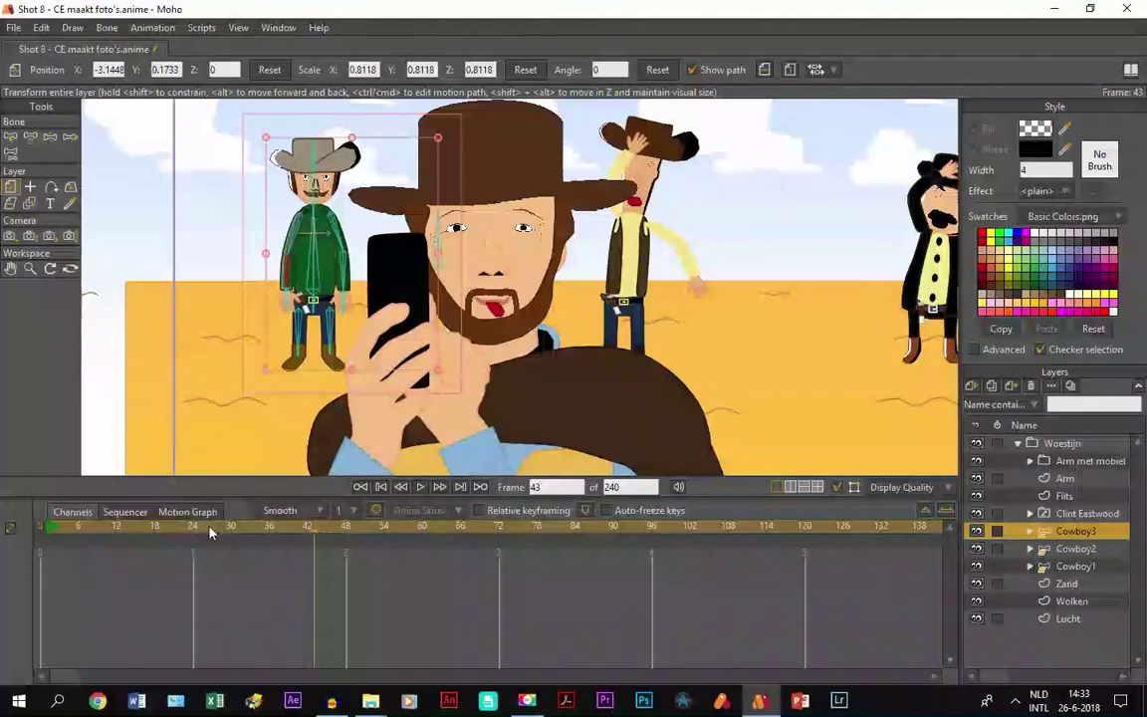
pyautogui.click(77, 531)
pyautogui.click(35, 531)
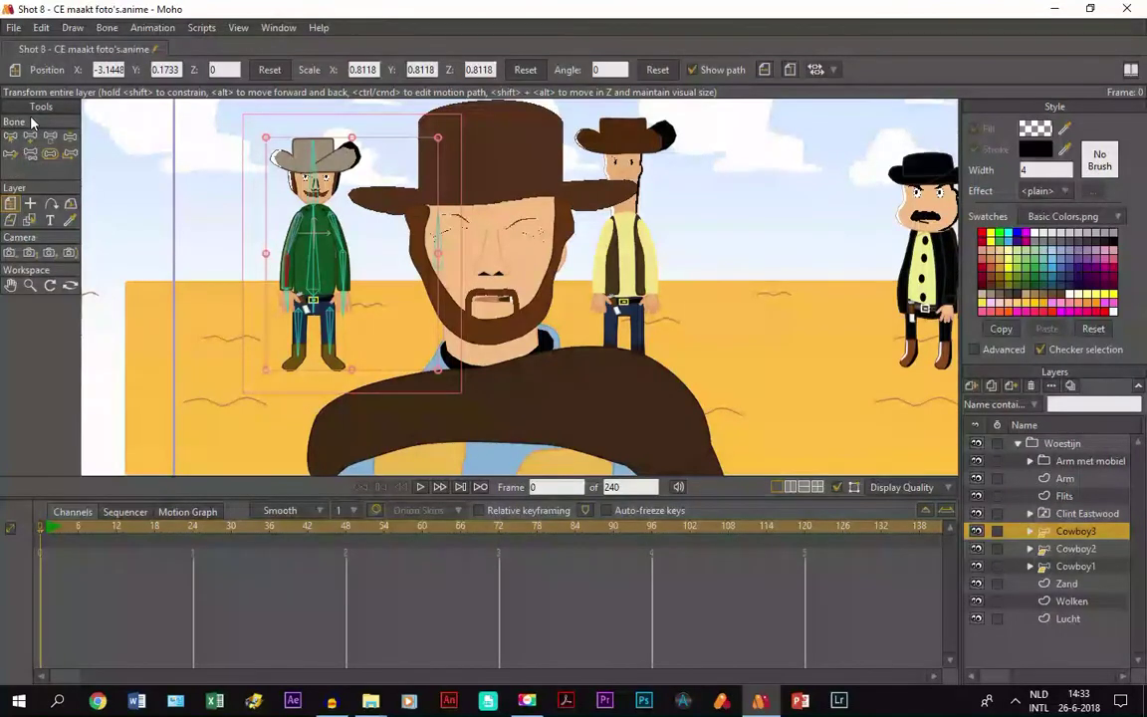
# - Undo clearing Cowboy3's animation and scrub to frame 29 to check the cowboy's movement
pyautogui.click(45, 28)
pyautogui.click(49, 44)
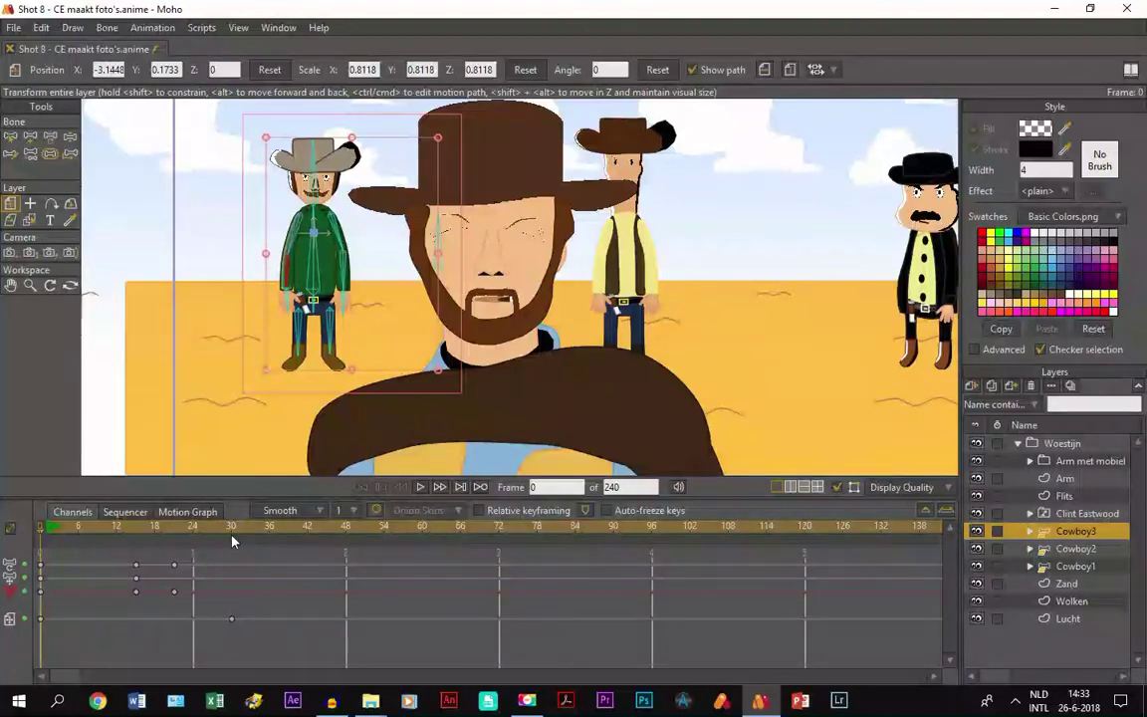
pyautogui.moveTo(192, 533); pyautogui.dragTo(225, 538)
pyautogui.scroll(-4, 403, 398)
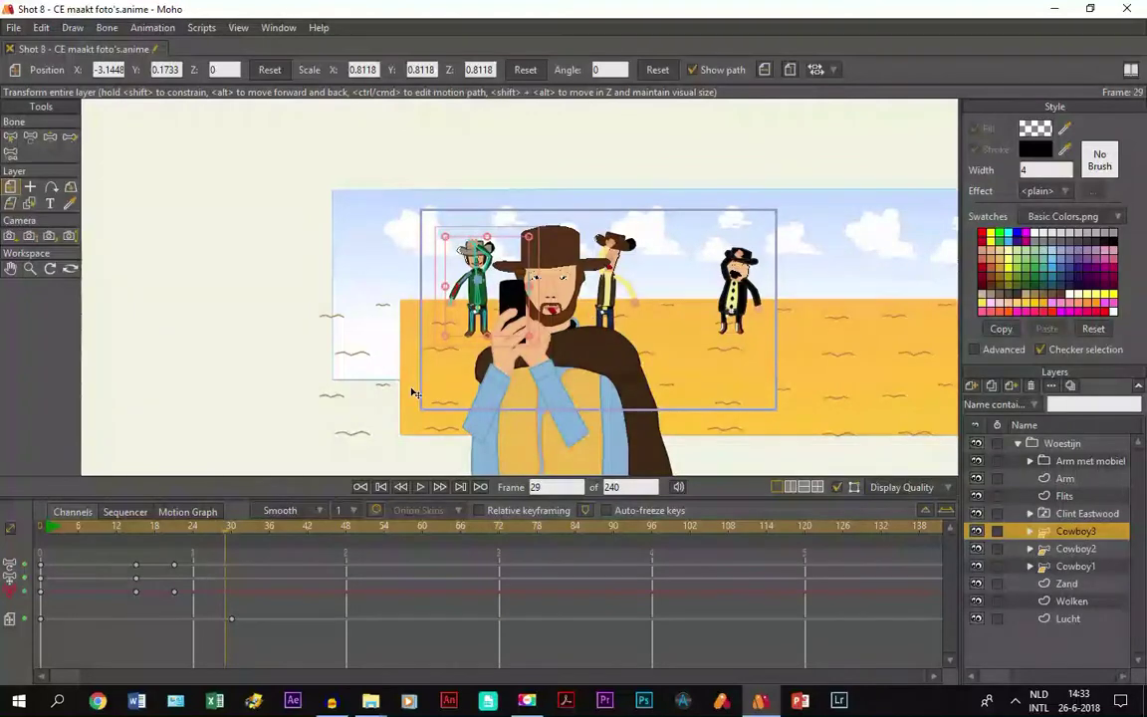
# - Go to frame 24, select the Woestijn group and clear the document's animation after the current frame
pyautogui.click(193, 526)
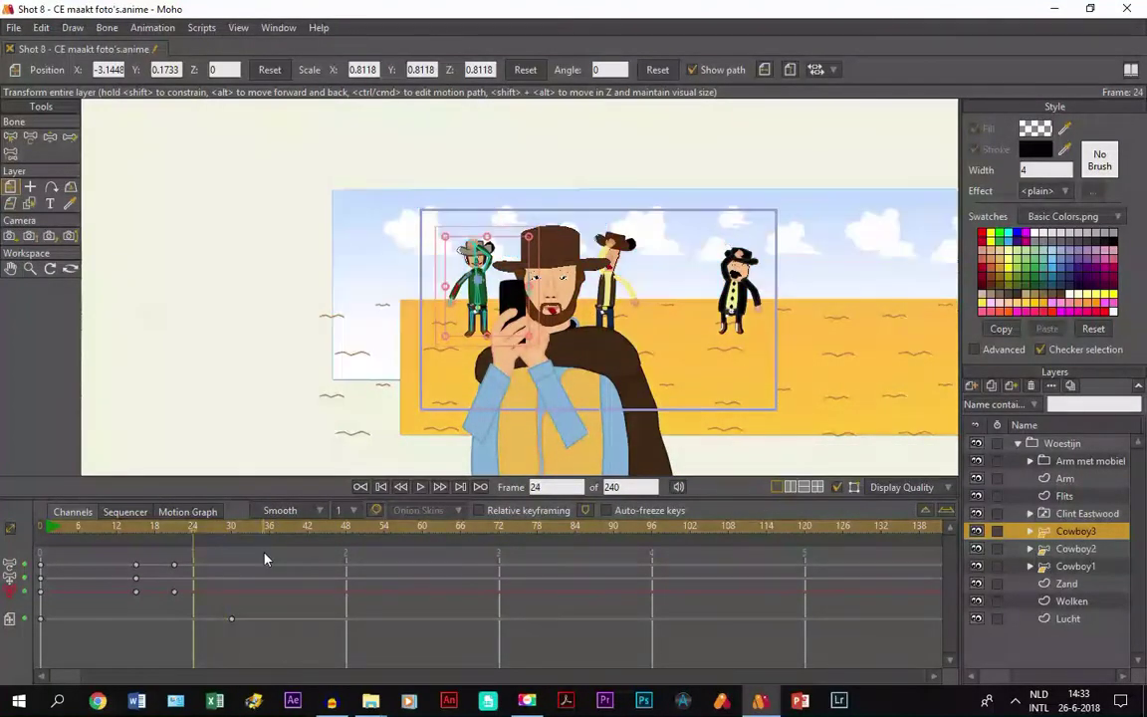
pyautogui.click(1044, 451)
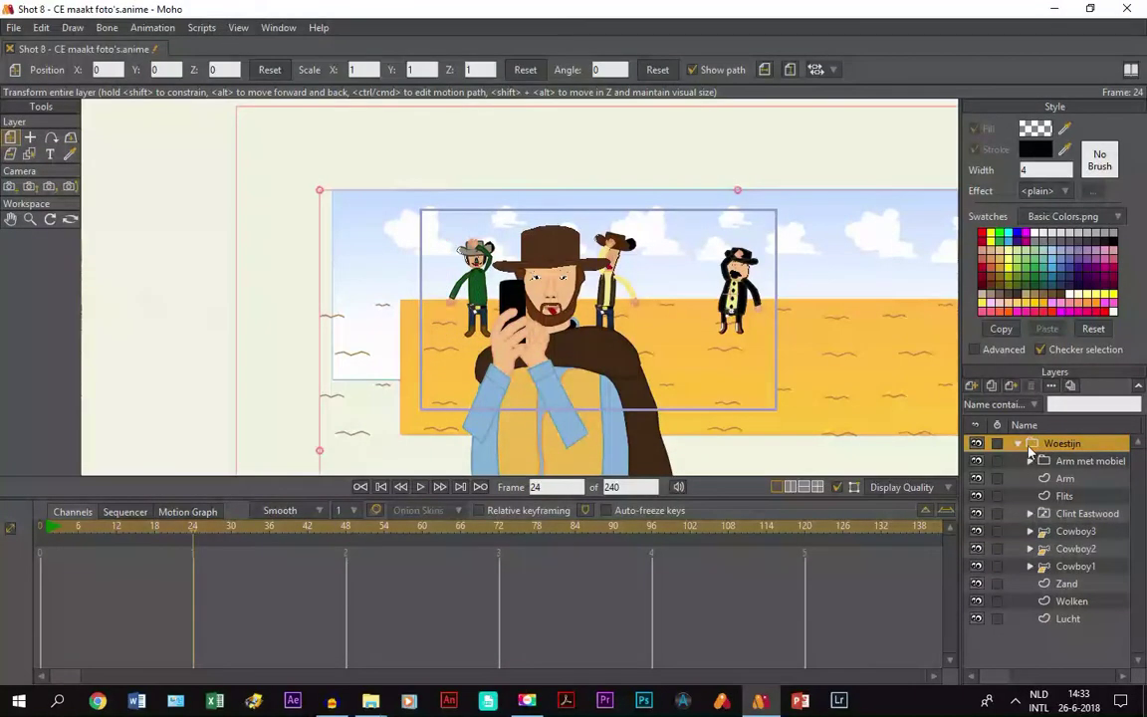
pyautogui.click(150, 28)
pyautogui.moveTo(200, 211)
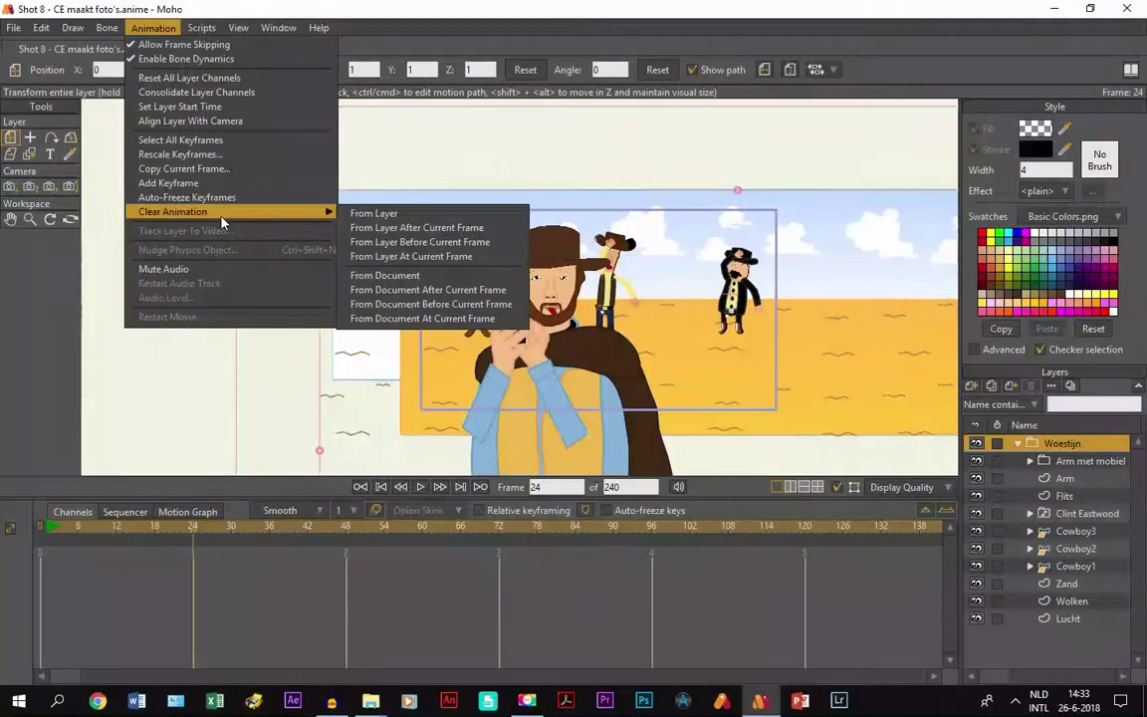
pyautogui.click(387, 293)
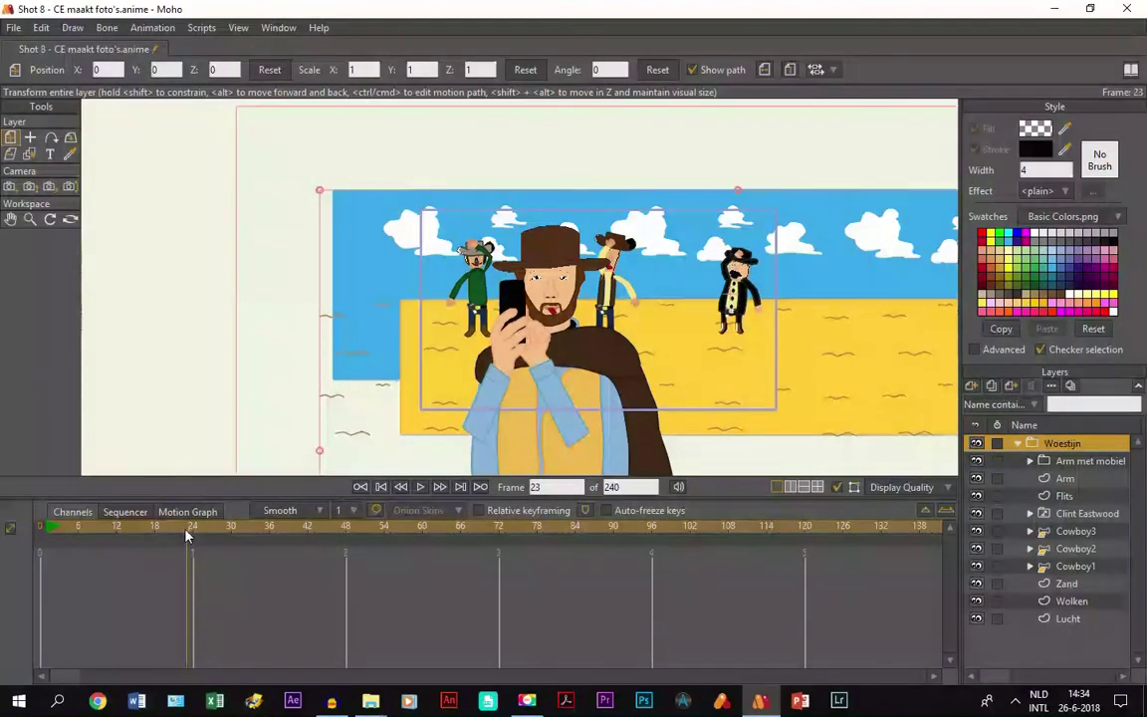
# - Scrub the timeline between frames 24 and 48 to check the movement, and undo clearing the document's animation
pyautogui.moveTo(192, 531); pyautogui.dragTo(345, 528)
pyautogui.moveTo(256, 535); pyautogui.dragTo(194, 539)
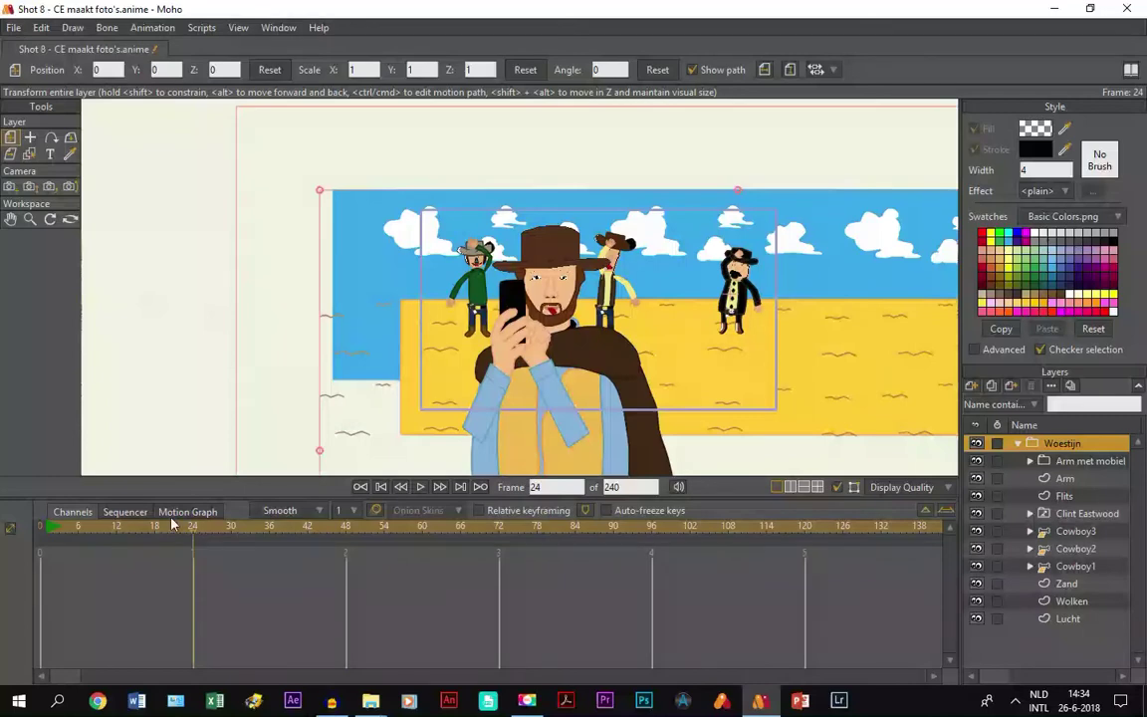
pyautogui.click(42, 27)
pyautogui.click(52, 46)
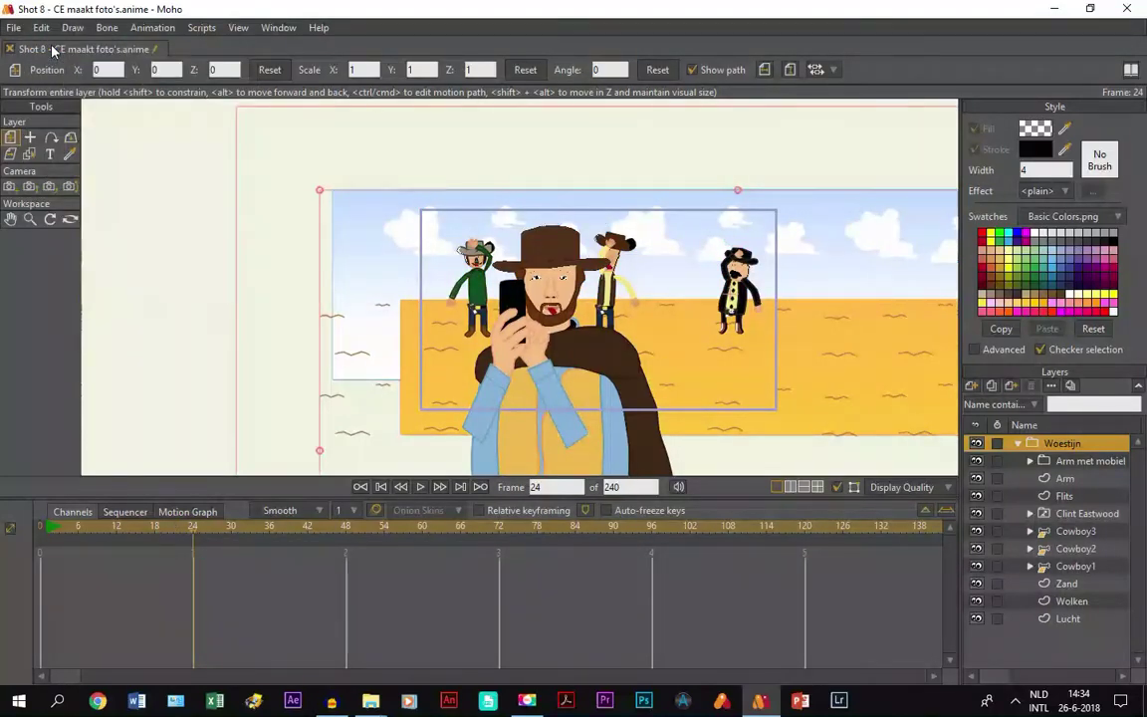
# - Examine the Clear Animation options for the layer and the document, including before, after and at the current frame
pyautogui.scroll(3, 497, 216)
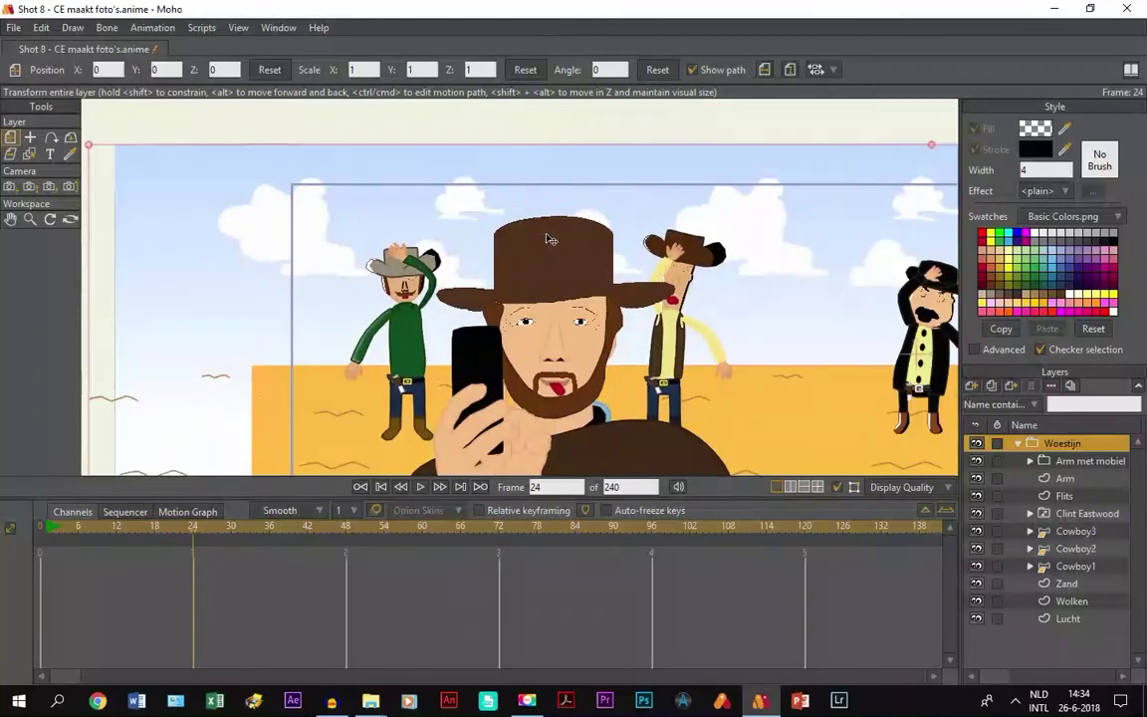
pyautogui.click(10, 219)
pyautogui.moveTo(528, 309); pyautogui.dragTo(468, 227)
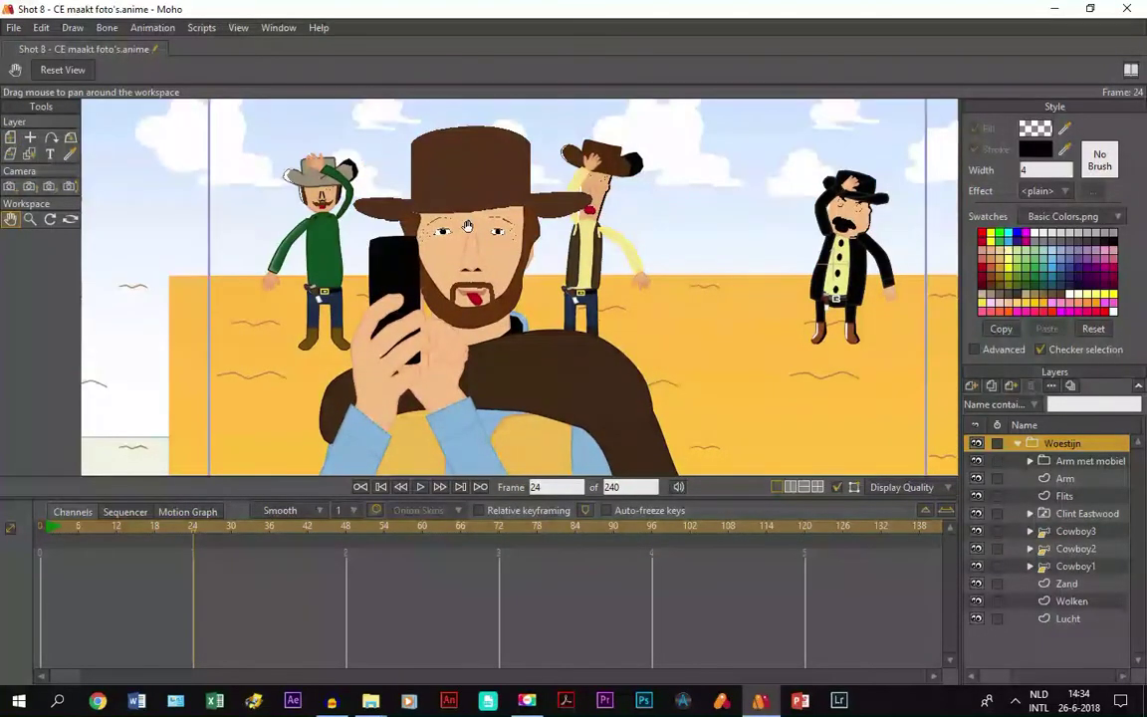
pyautogui.scroll(-1, 468, 227)
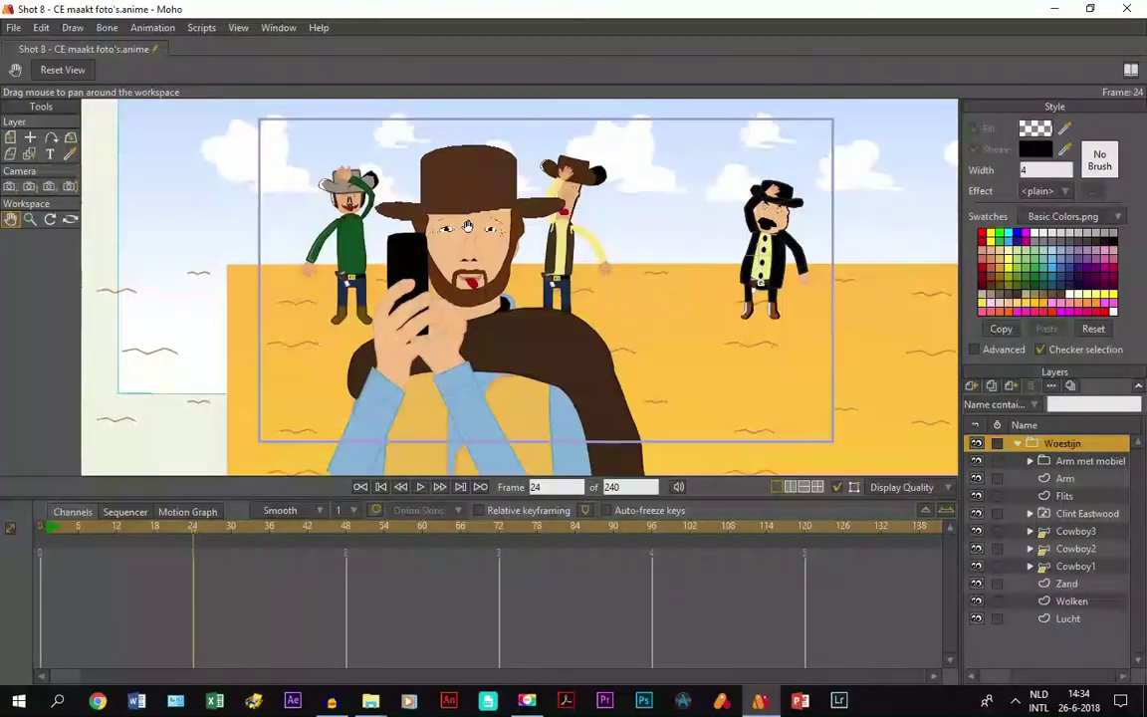
pyautogui.click(107, 27)
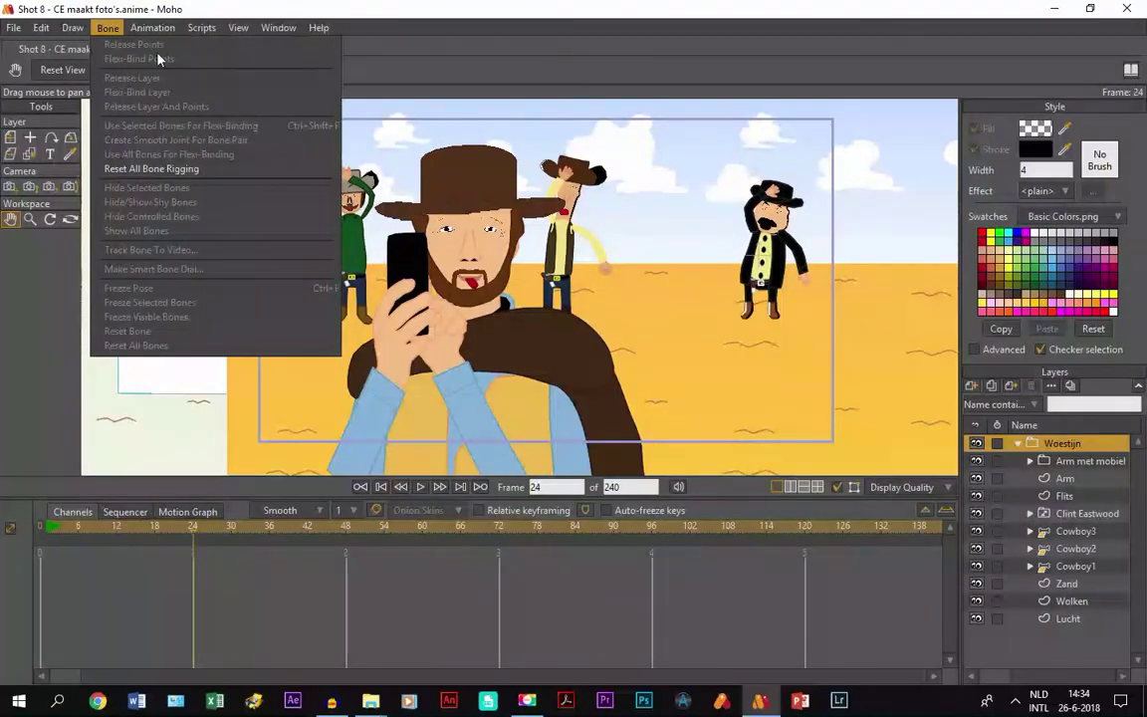
pyautogui.moveTo(148, 28)
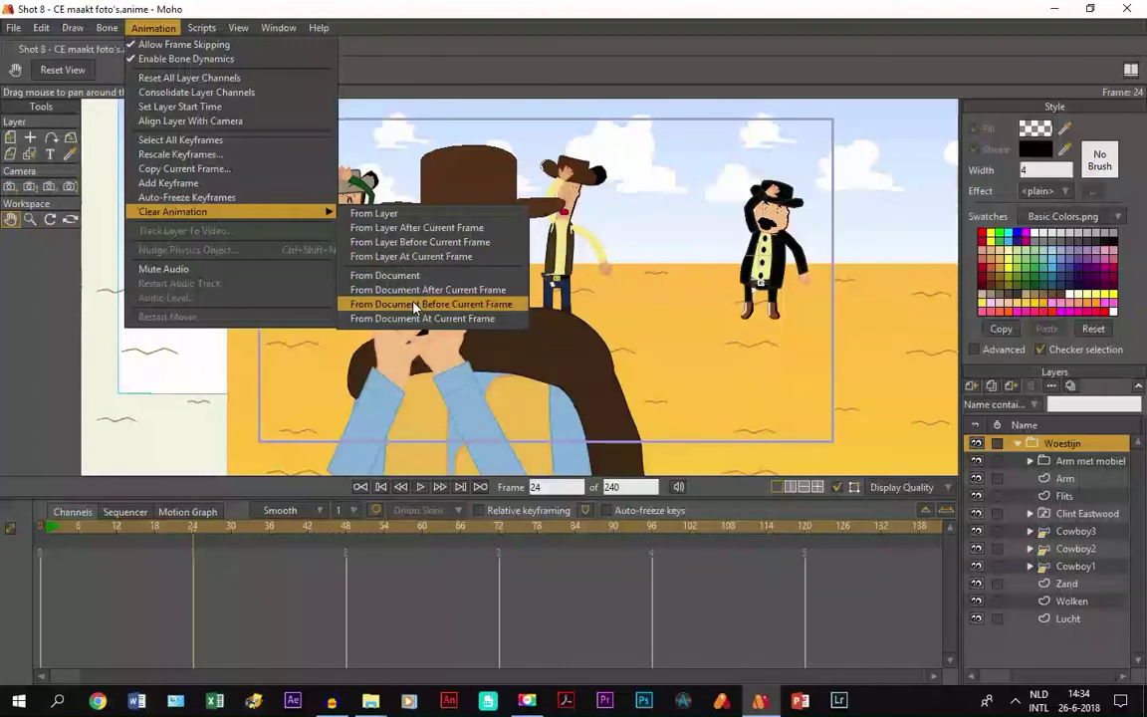
pyautogui.click(768, 213)
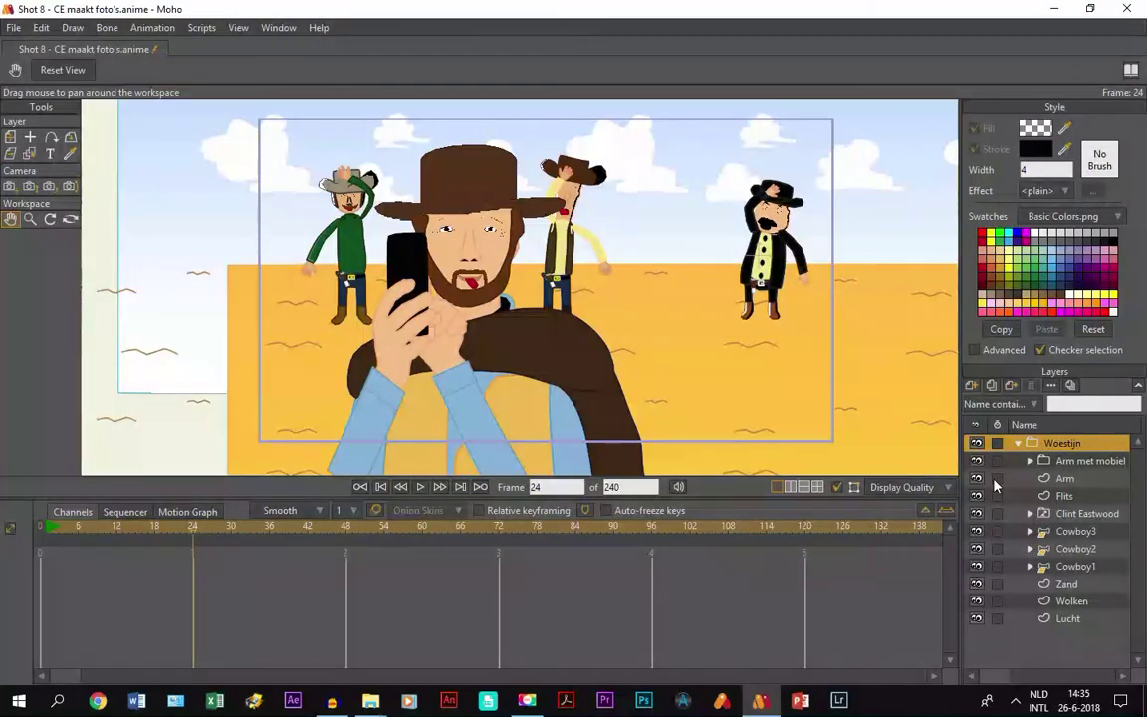
pyautogui.scroll(-1, 539, 334)
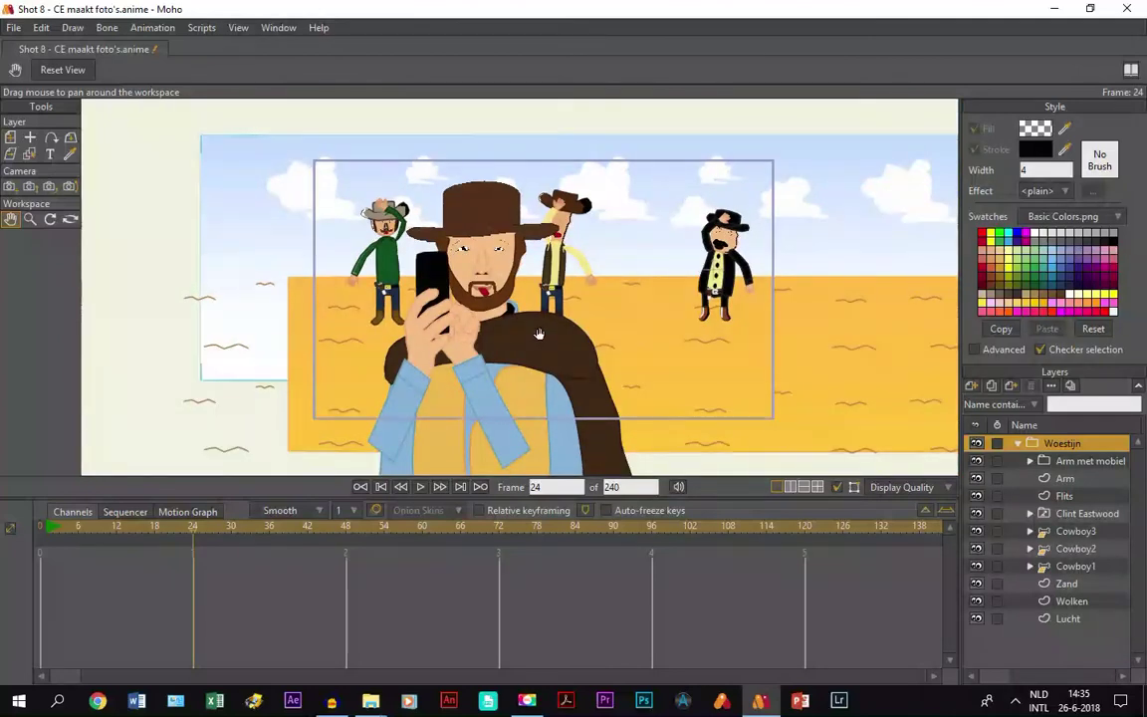